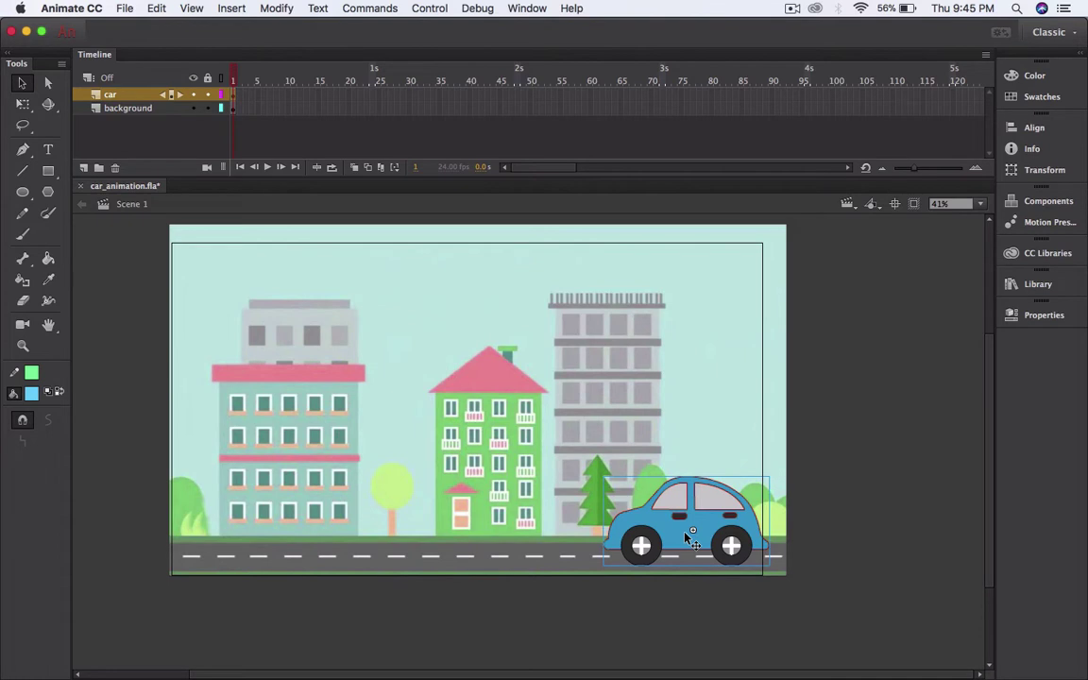
# - Open the car symbol for editing and review its body, front_wheel and rear_wheel layers
pyautogui.doubleClick(670, 536)
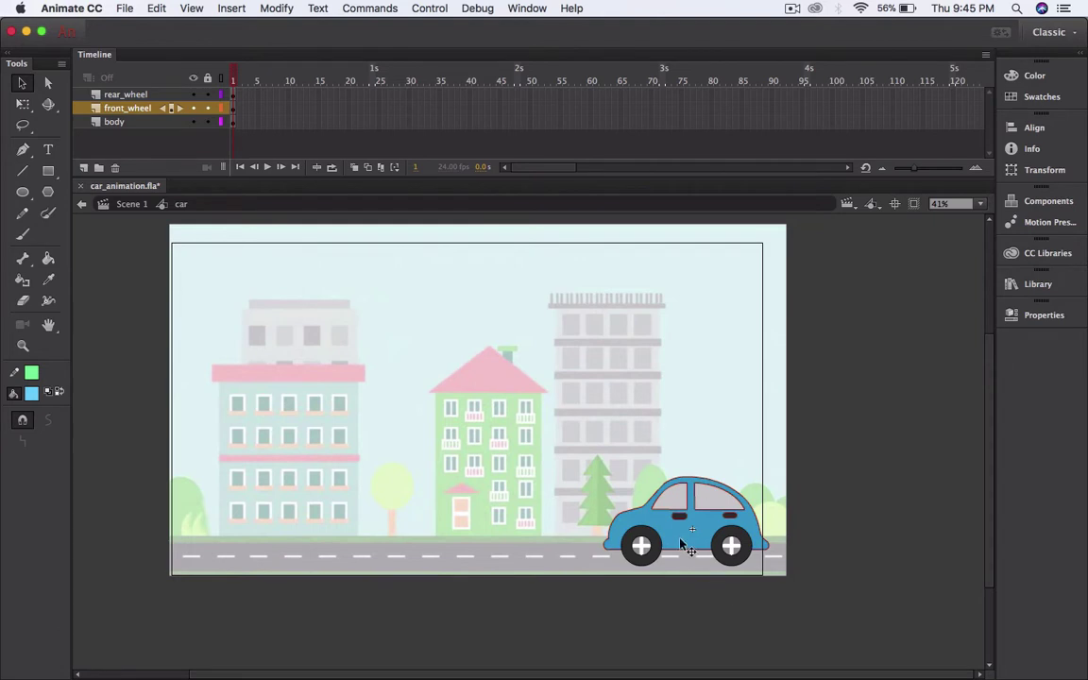
pyautogui.click(121, 122)
pyautogui.click(120, 108)
pyautogui.click(116, 94)
pyautogui.click(120, 110)
pyautogui.click(133, 122)
pyautogui.click(130, 108)
pyautogui.click(129, 95)
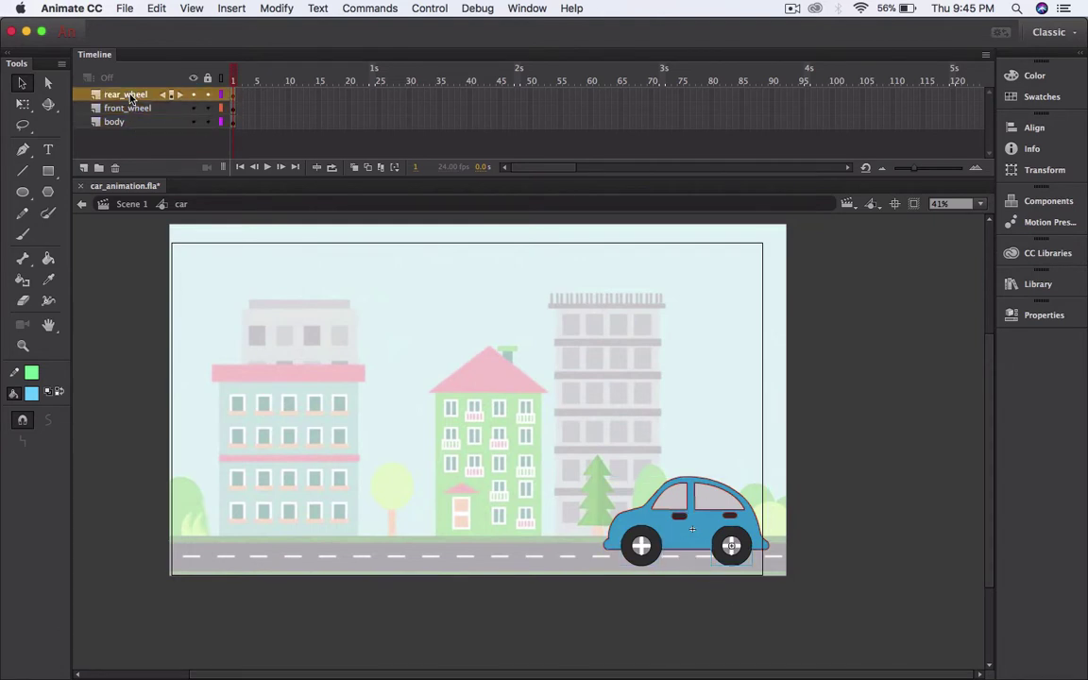
pyautogui.click(132, 109)
pyautogui.click(133, 123)
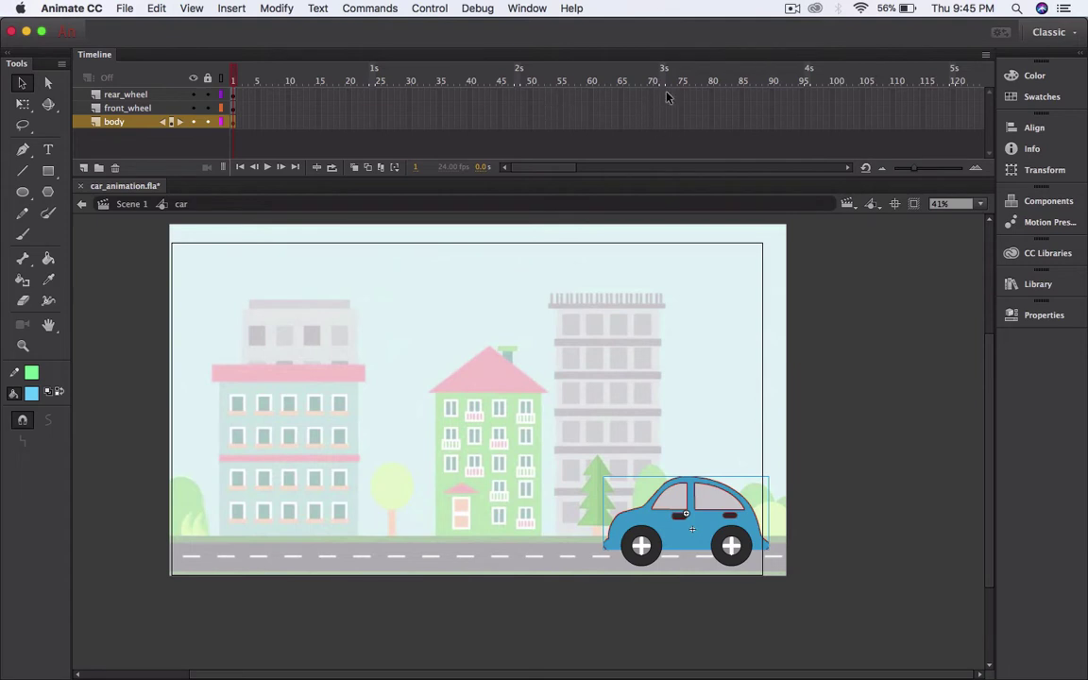
# - Insert keyframes at frame 72 on the rear_wheel, front_wheel and body layers together
pyautogui.moveTo(664, 93); pyautogui.dragTo(662, 133)
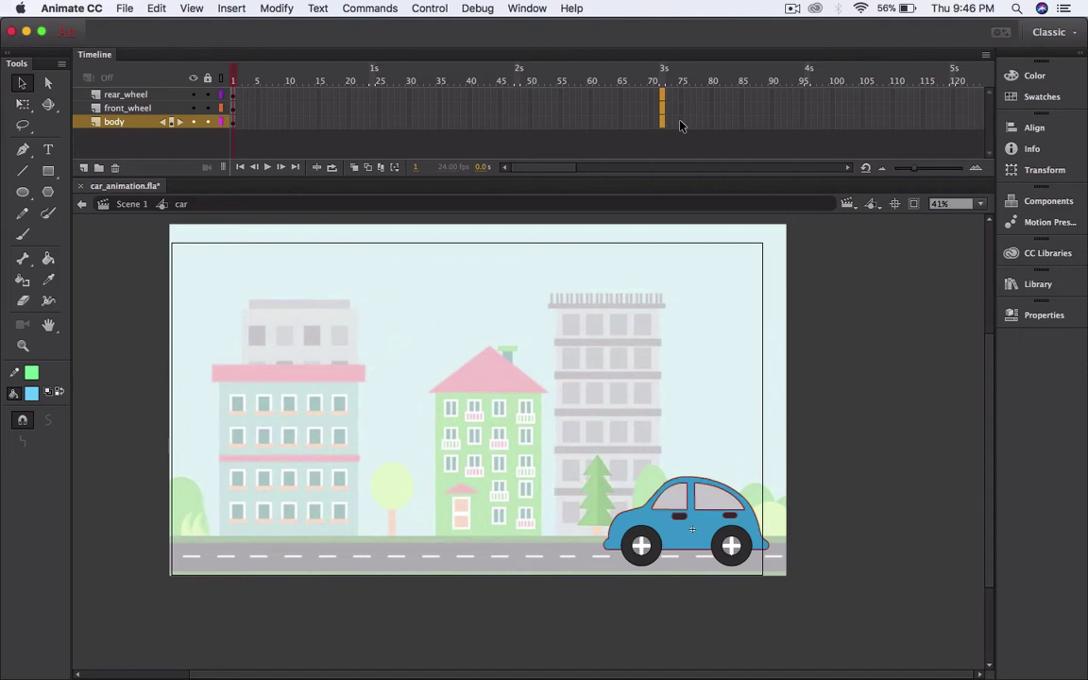
pyautogui.rightClick(662, 98)
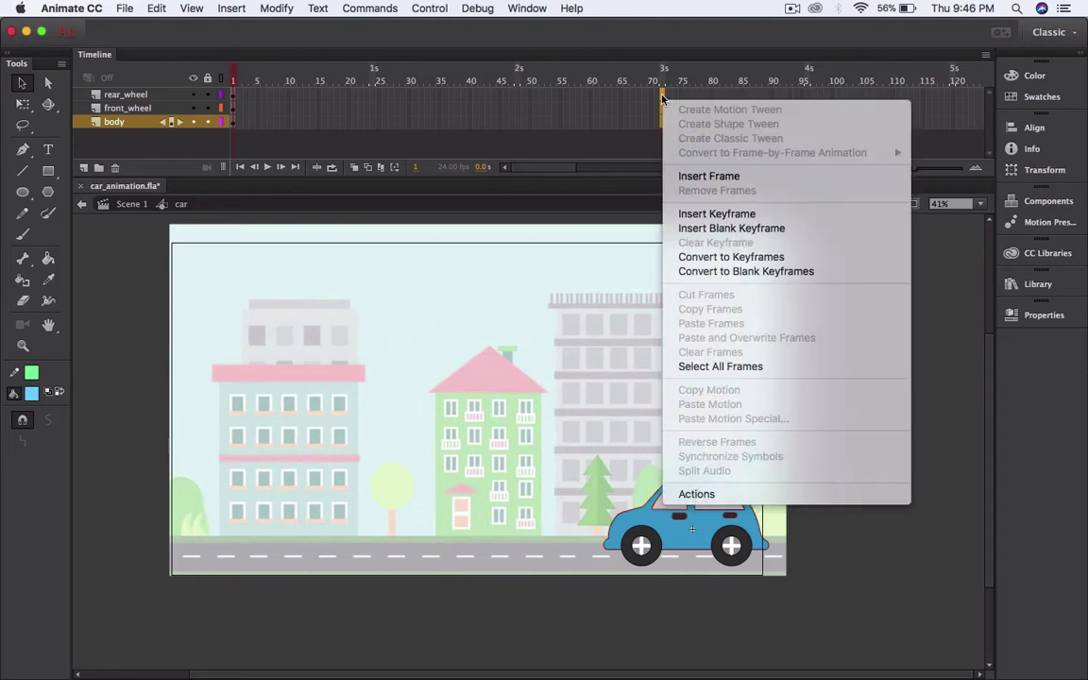
pyautogui.click(709, 218)
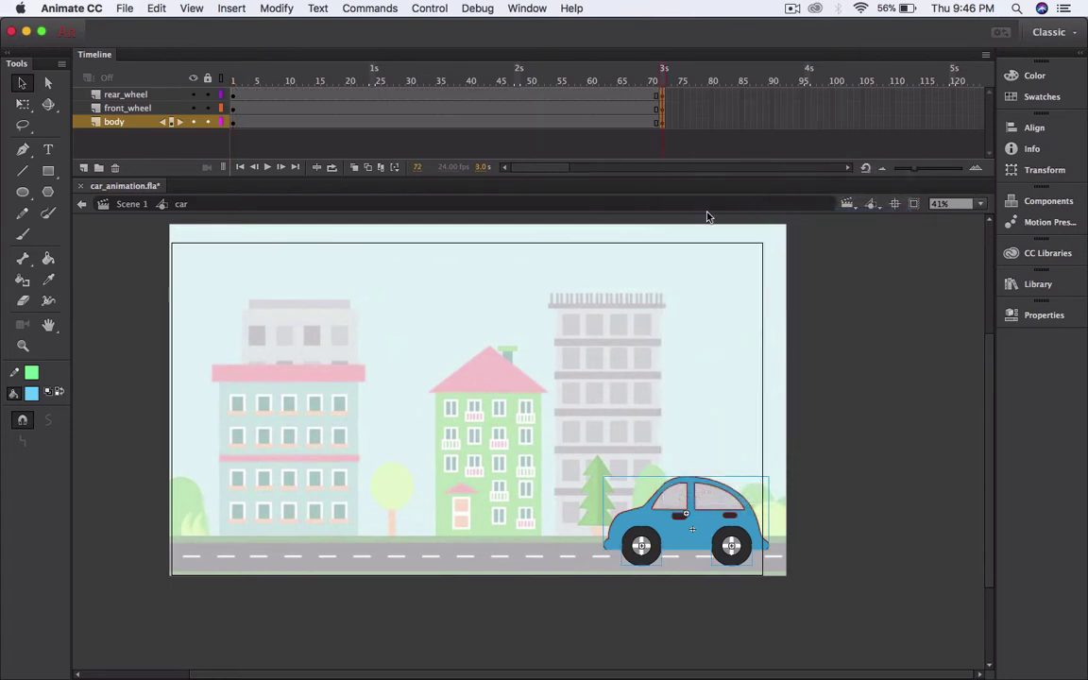
# - Create a classic tween on the rear_wheel layer between its keyframes at frames 1 and 72
pyautogui.click(130, 96)
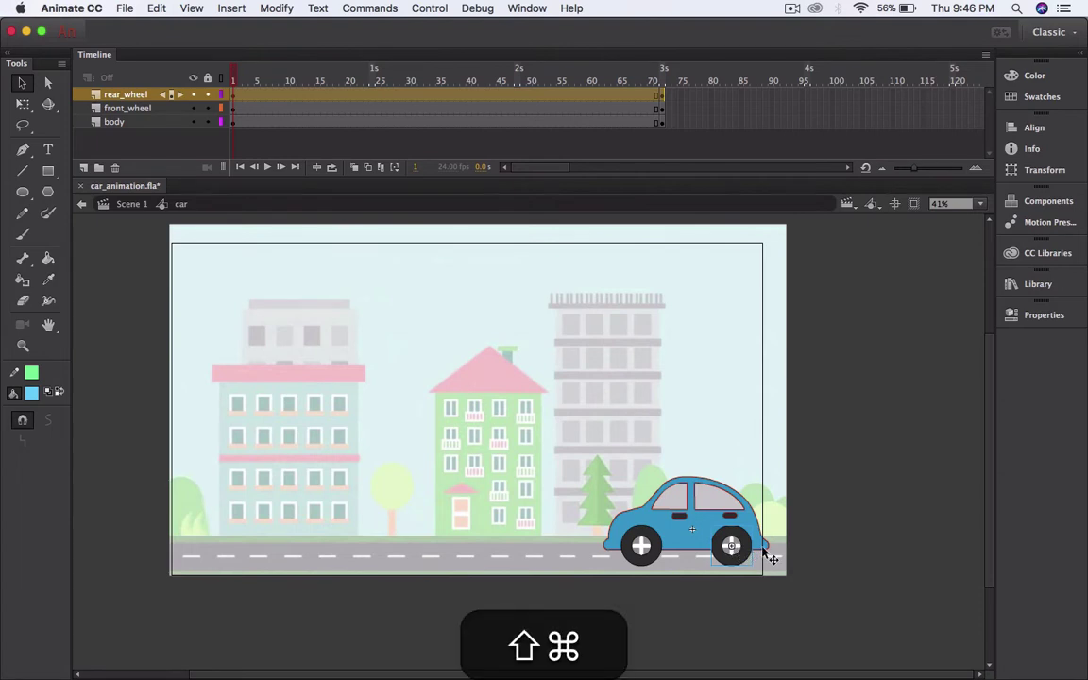
pyautogui.scroll(5, 735, 554)
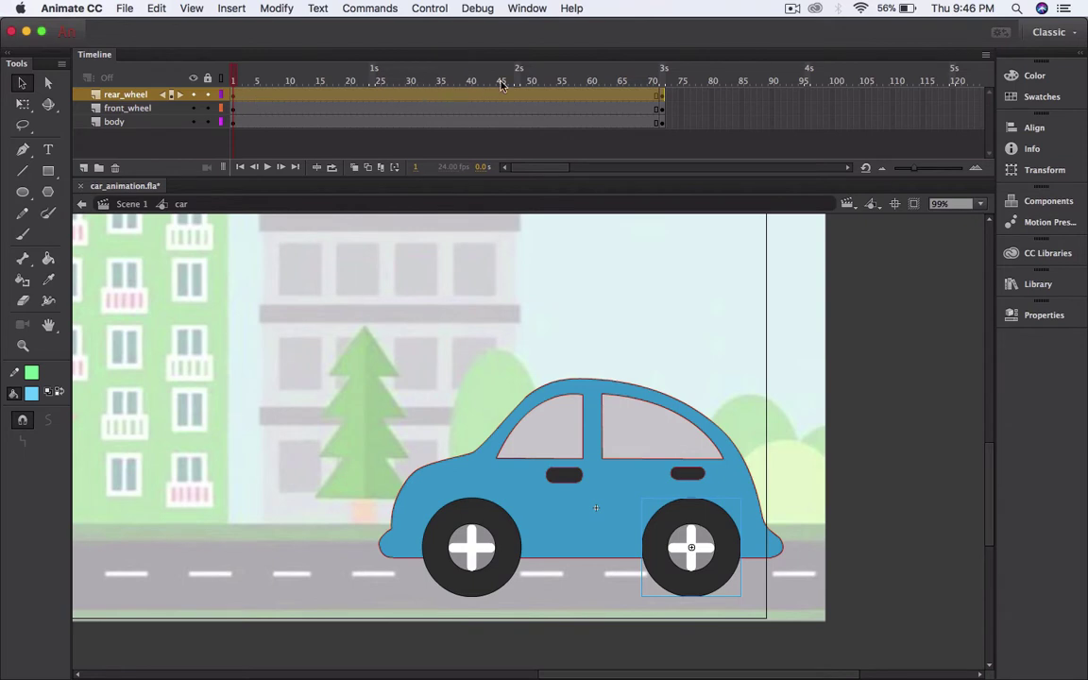
pyautogui.rightClick(425, 98)
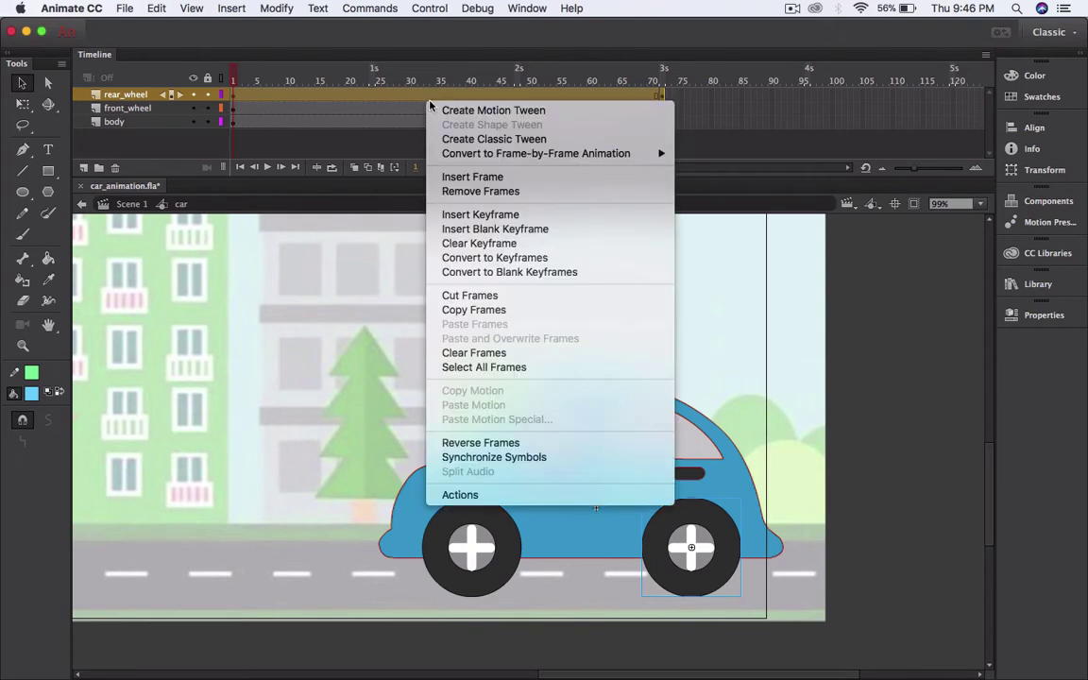
pyautogui.click(463, 138)
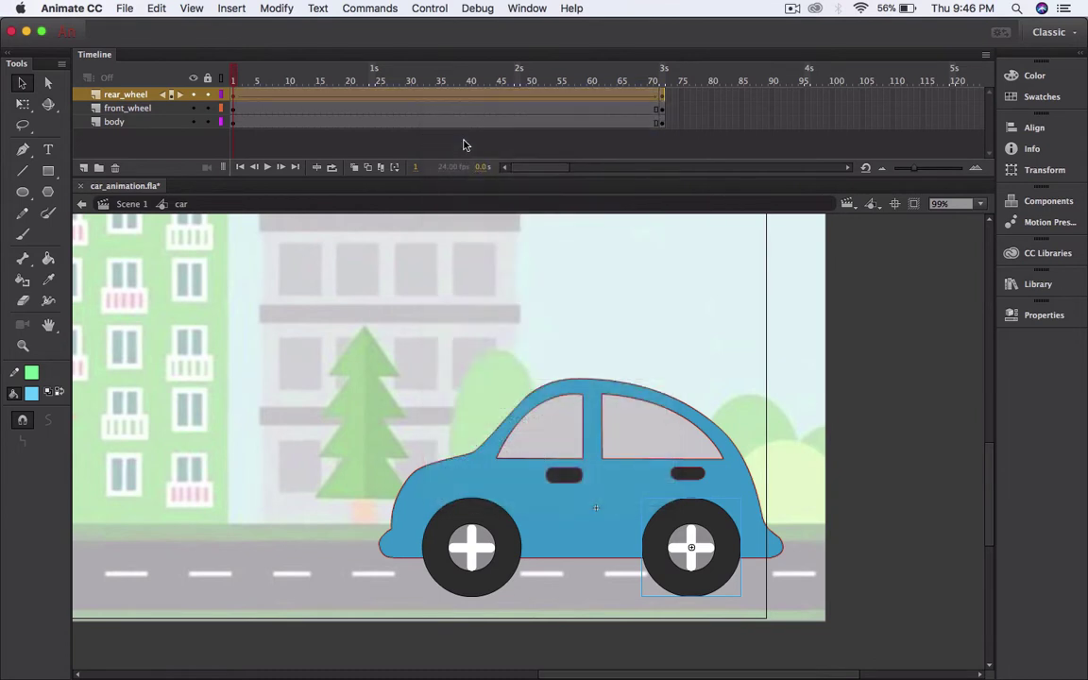
# - Set the rotation direction of the rear_wheel tween to CCW
pyautogui.click(241, 78)
pyautogui.moveTo(241, 78)
pyautogui.mouseDown()
pyautogui.moveTo(564, 79)
pyautogui.moveTo(233, 79)
pyautogui.mouseUp()
pyautogui.click(410, 79)
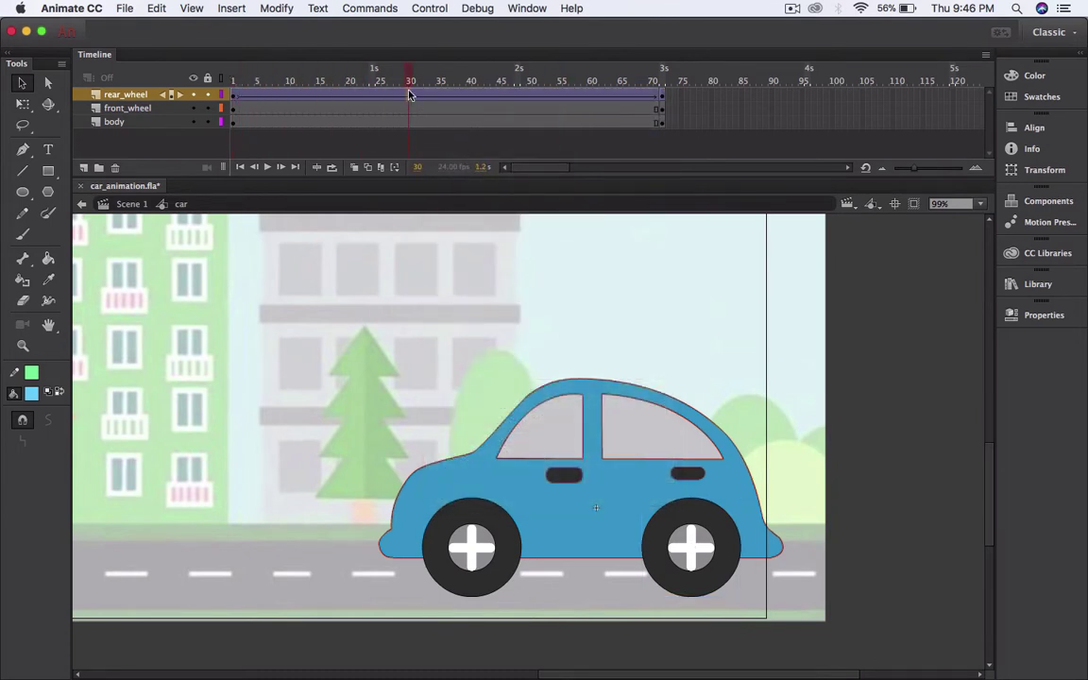
pyautogui.click(1044, 317)
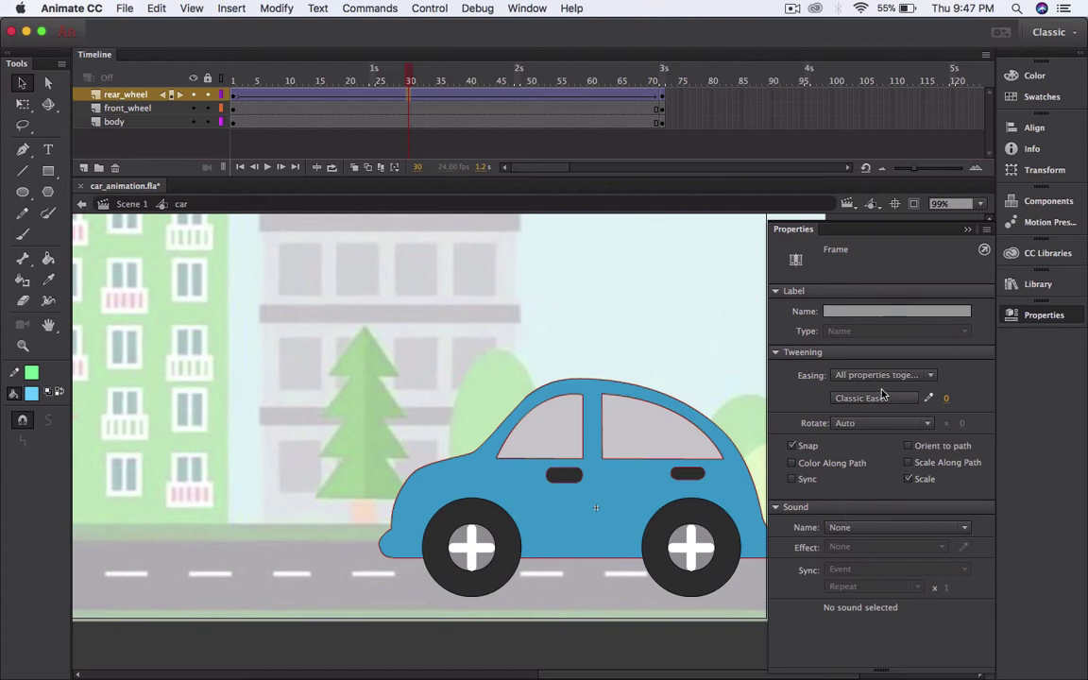
pyautogui.click(850, 426)
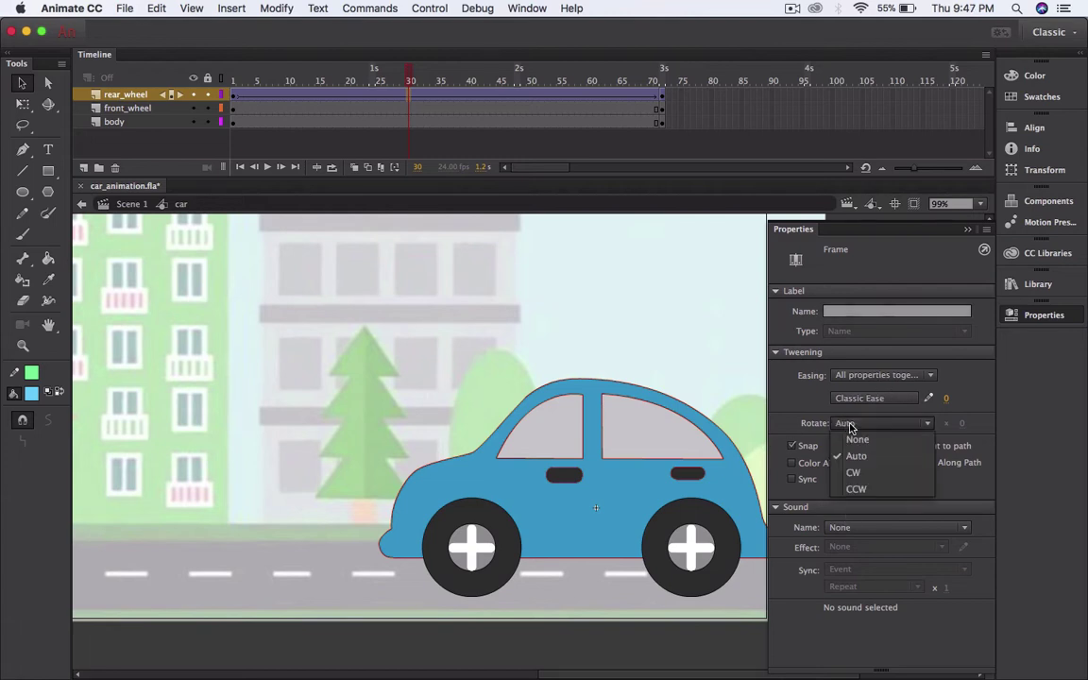
pyautogui.click(874, 489)
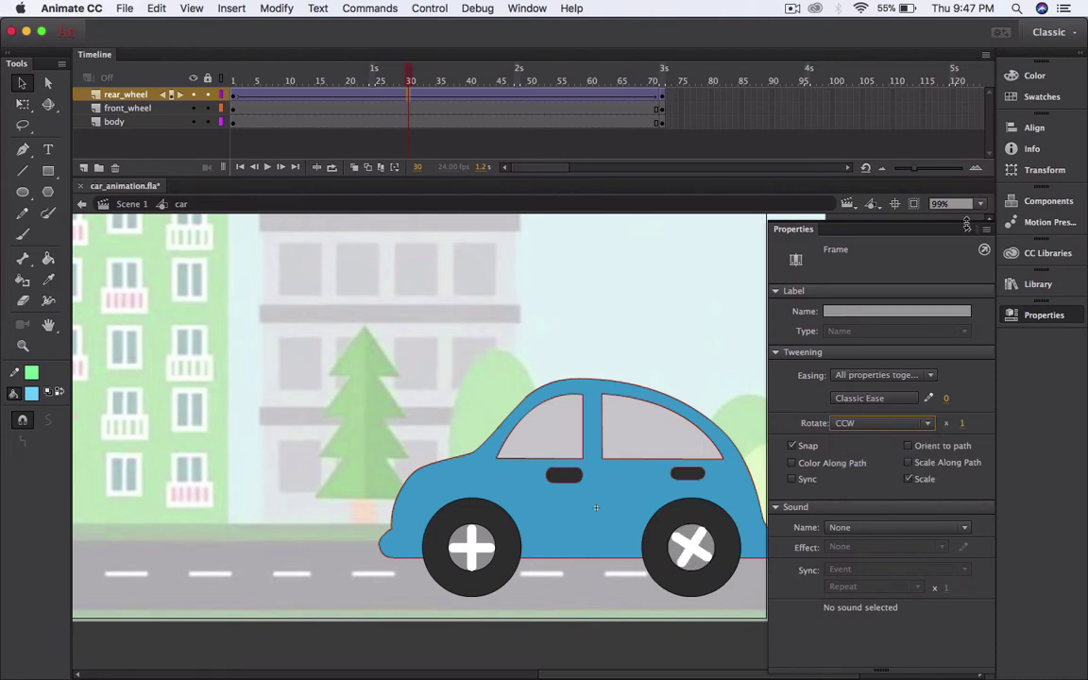
pyautogui.click(966, 230)
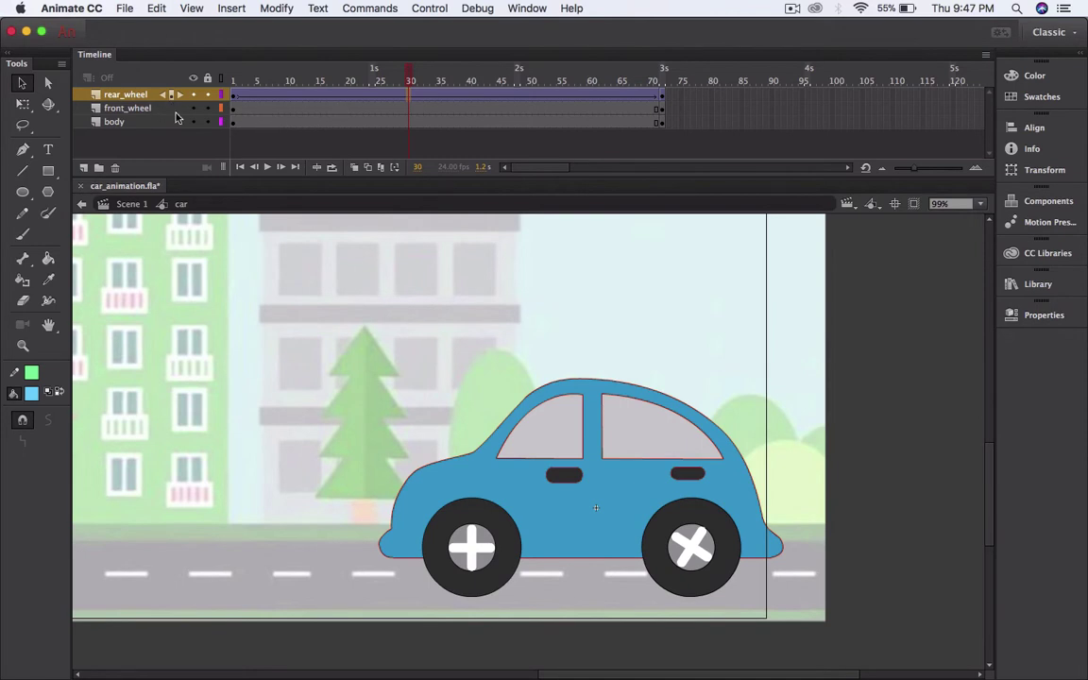
# - Create a classic tween on the front_wheel layer between its keyframes at frames 1 and 72
pyautogui.click(425, 109)
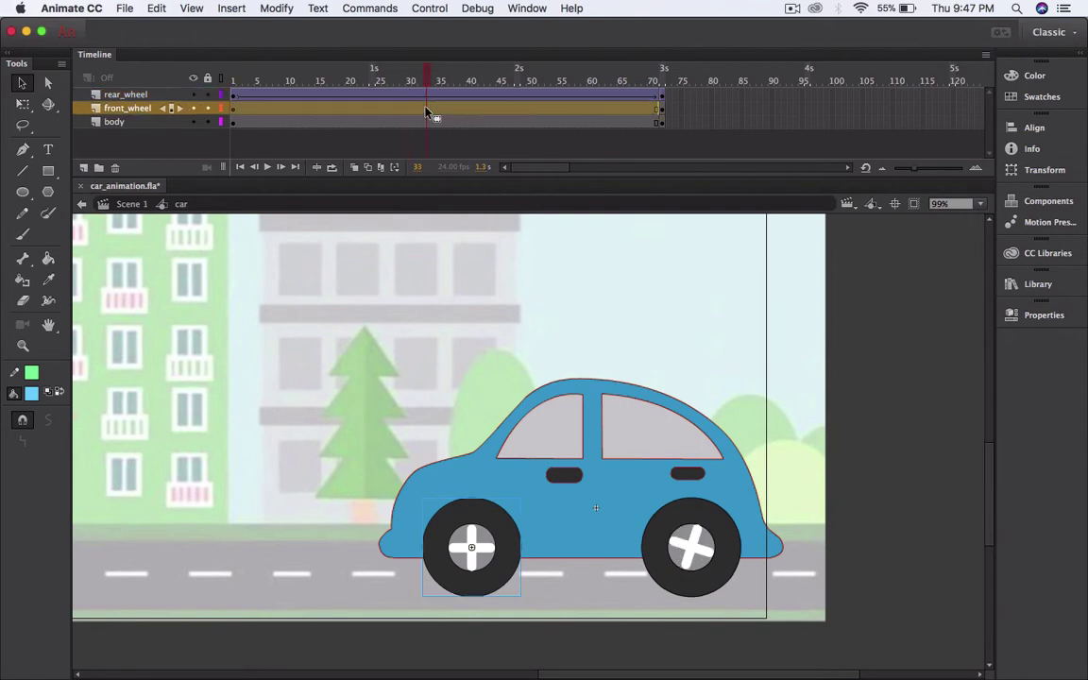
pyautogui.rightClick(425, 111)
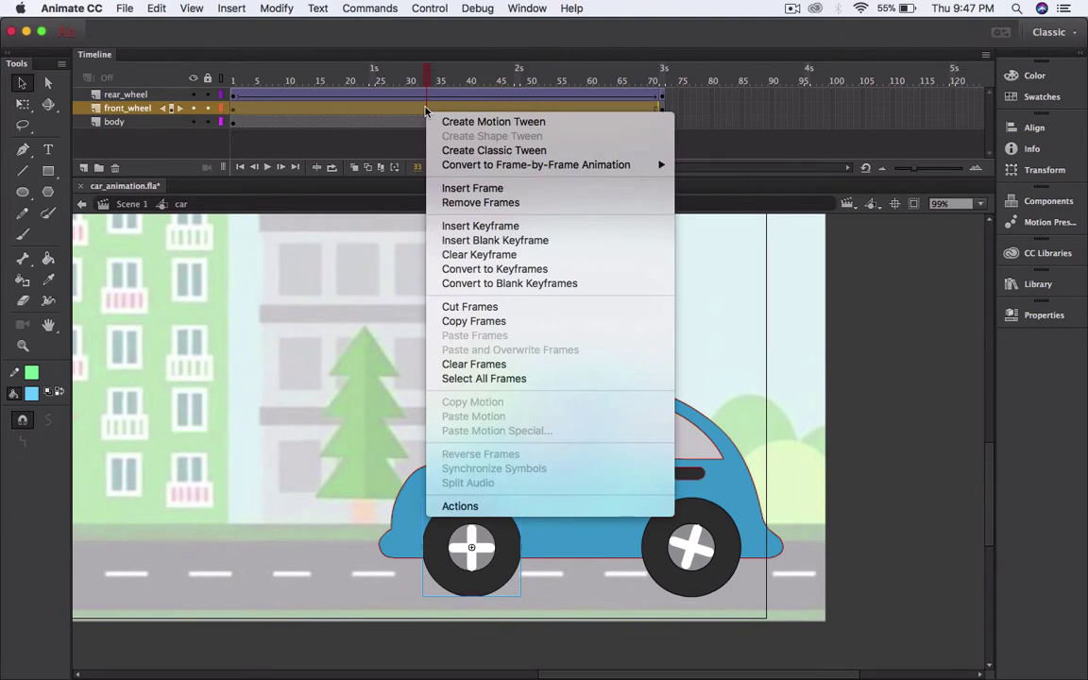
pyautogui.click(502, 153)
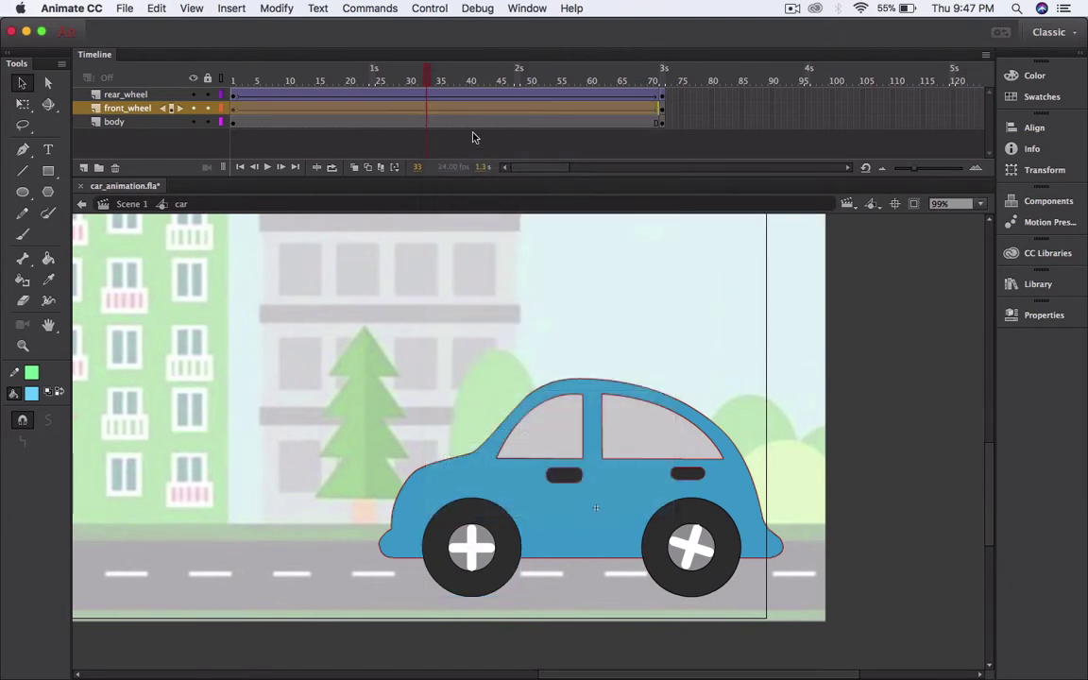
# - Set the front_wheel tween's rotation direction to CCW and play the wheel animation from frame 1
pyautogui.click(442, 111)
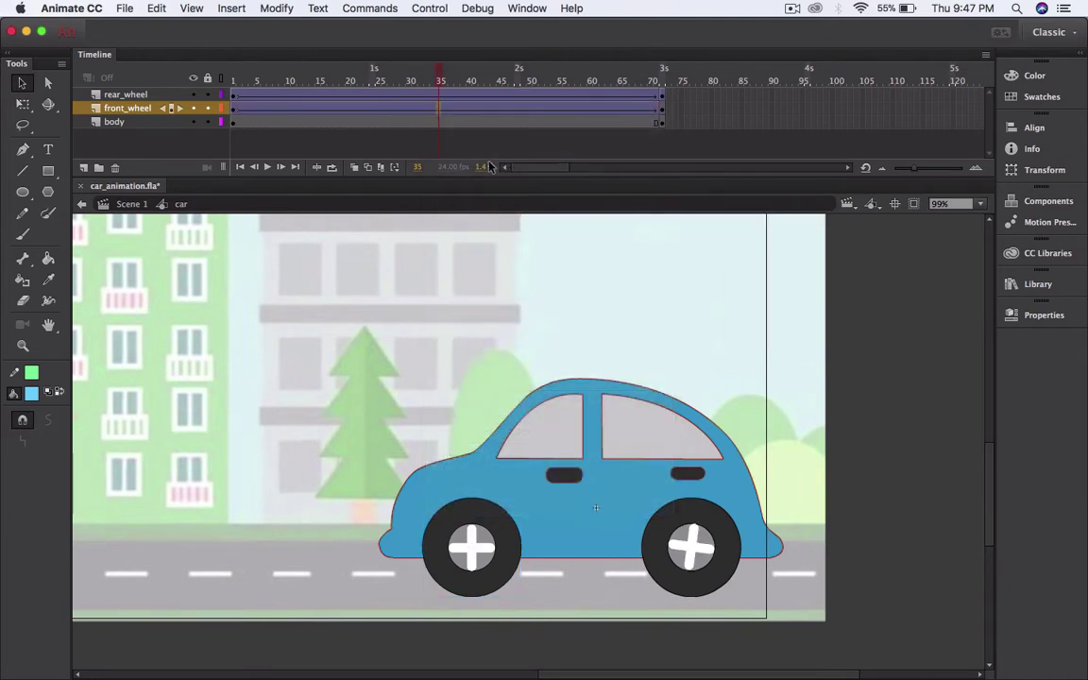
pyautogui.click(1038, 315)
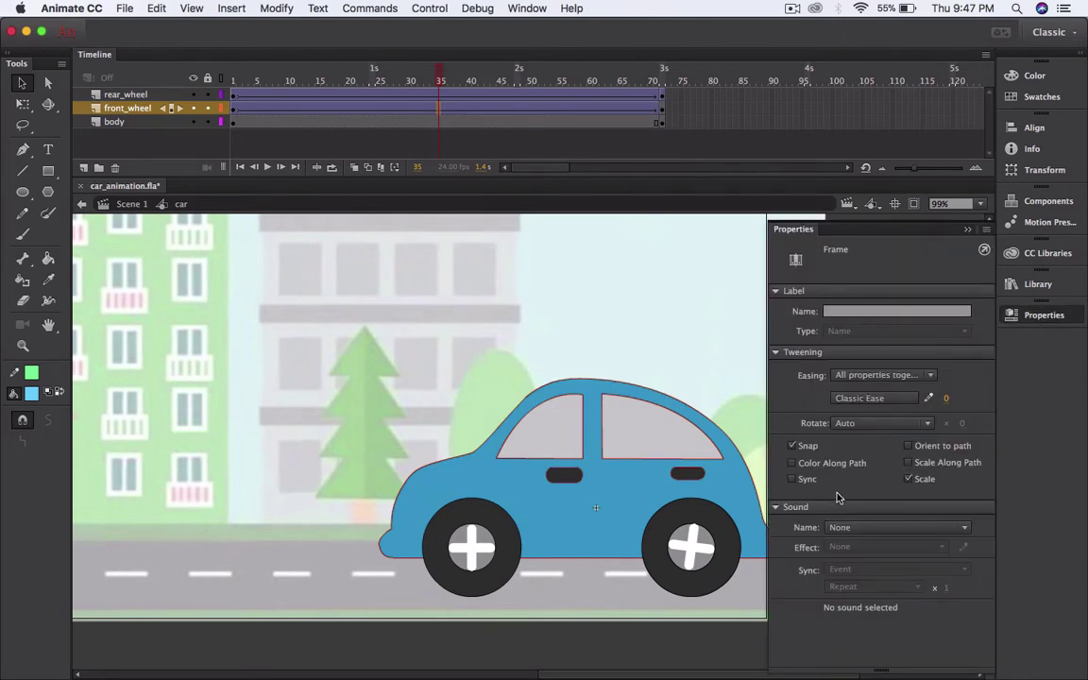
pyautogui.click(878, 423)
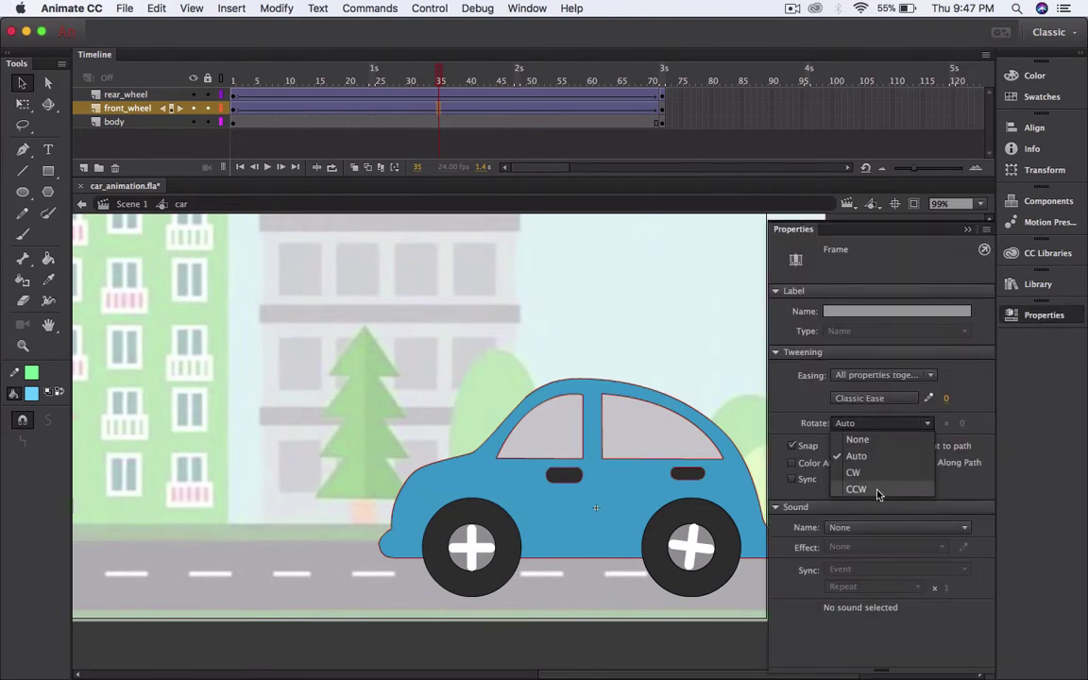
pyautogui.click(876, 492)
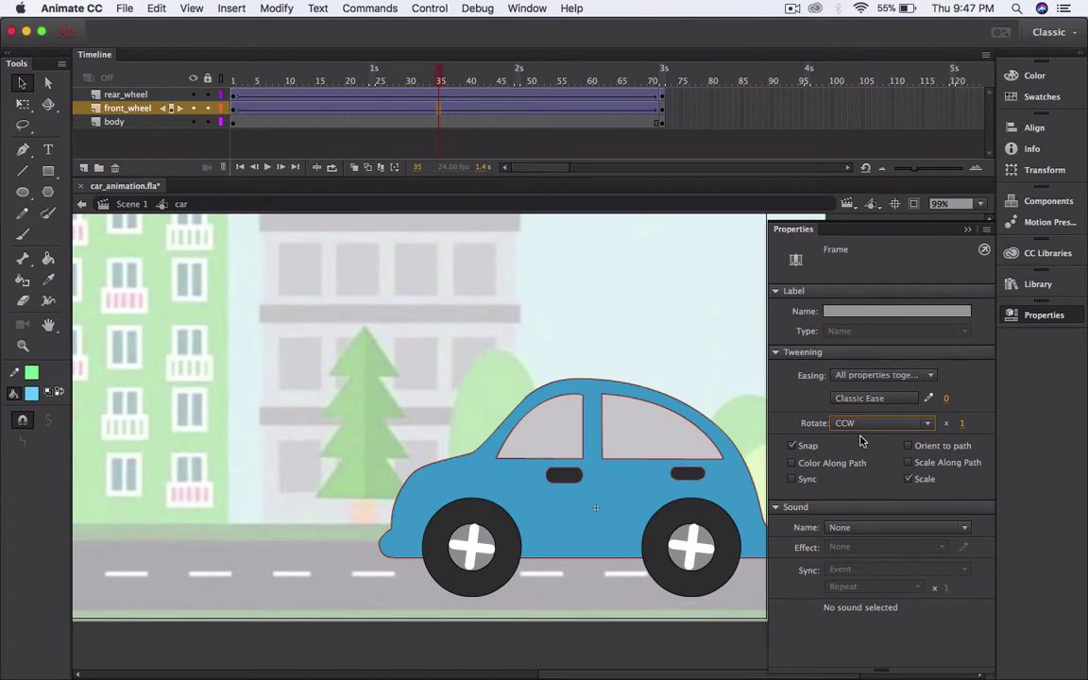
pyautogui.click(862, 209)
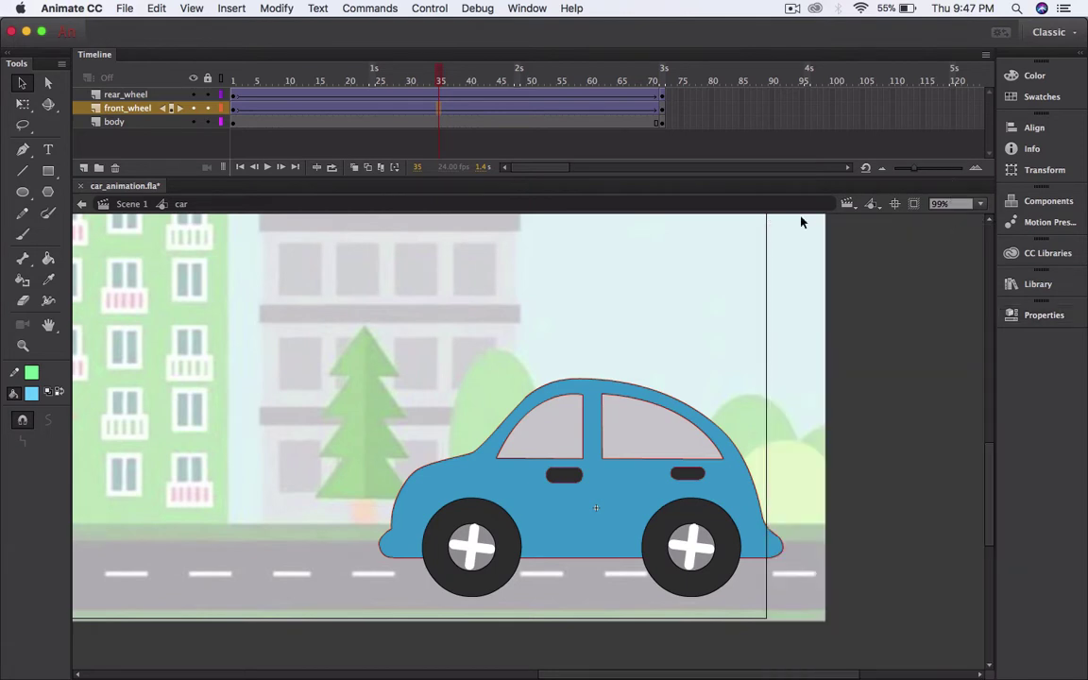
pyautogui.moveTo(398, 75); pyautogui.dragTo(193, 102)
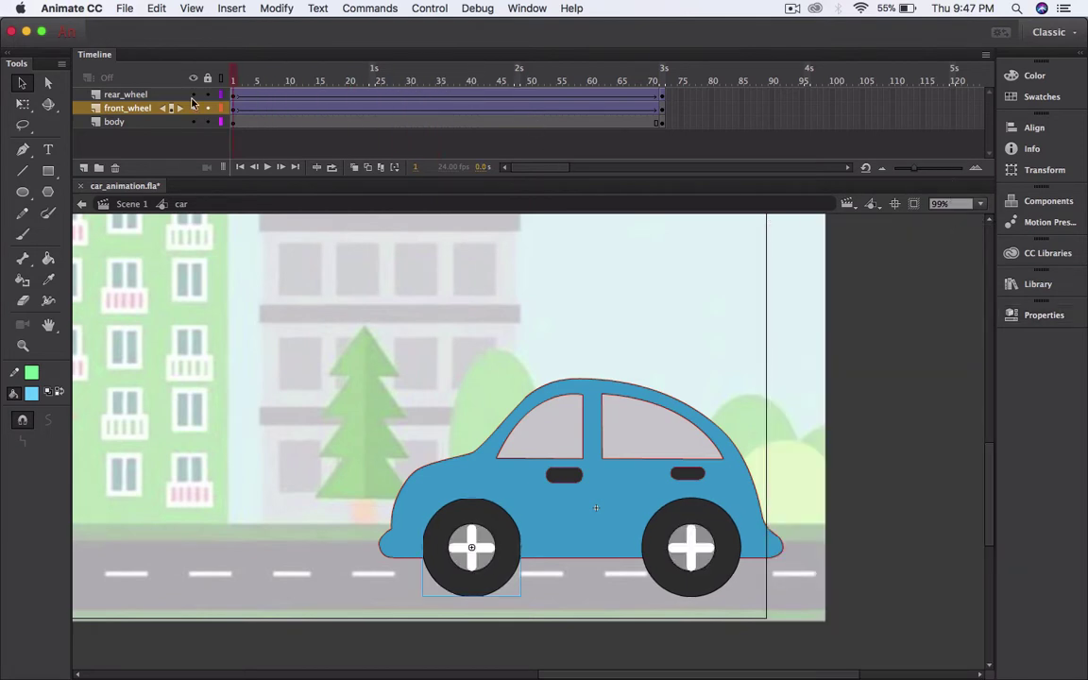
pyautogui.click(269, 167)
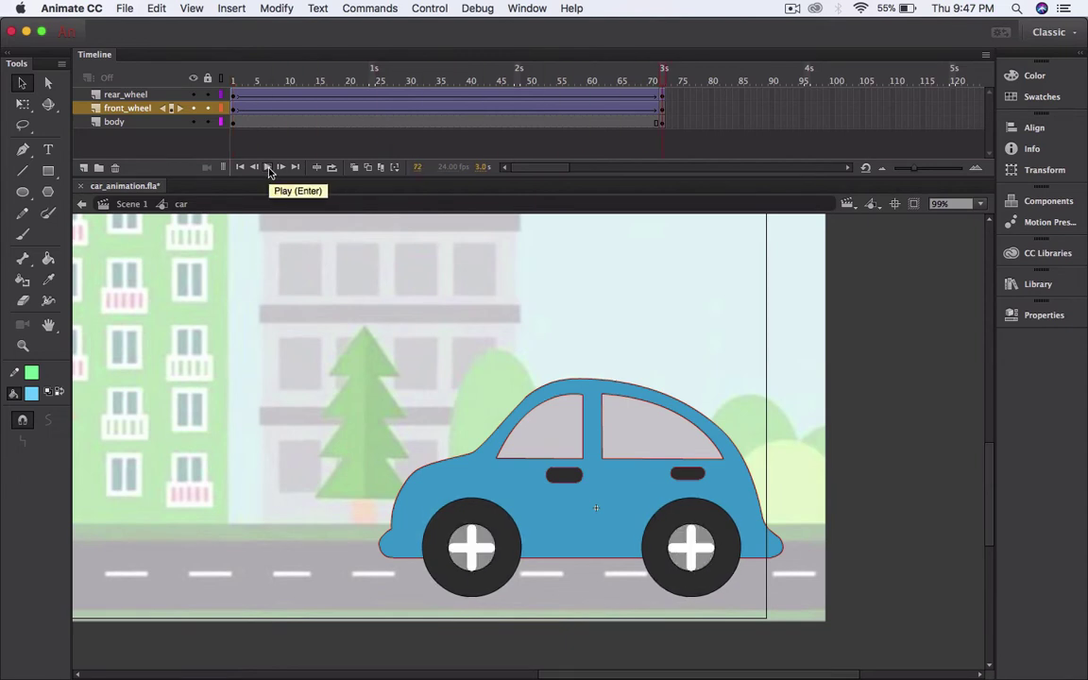
# - Set the rear_wheel tween's rotation count to 6
pyautogui.click(420, 96)
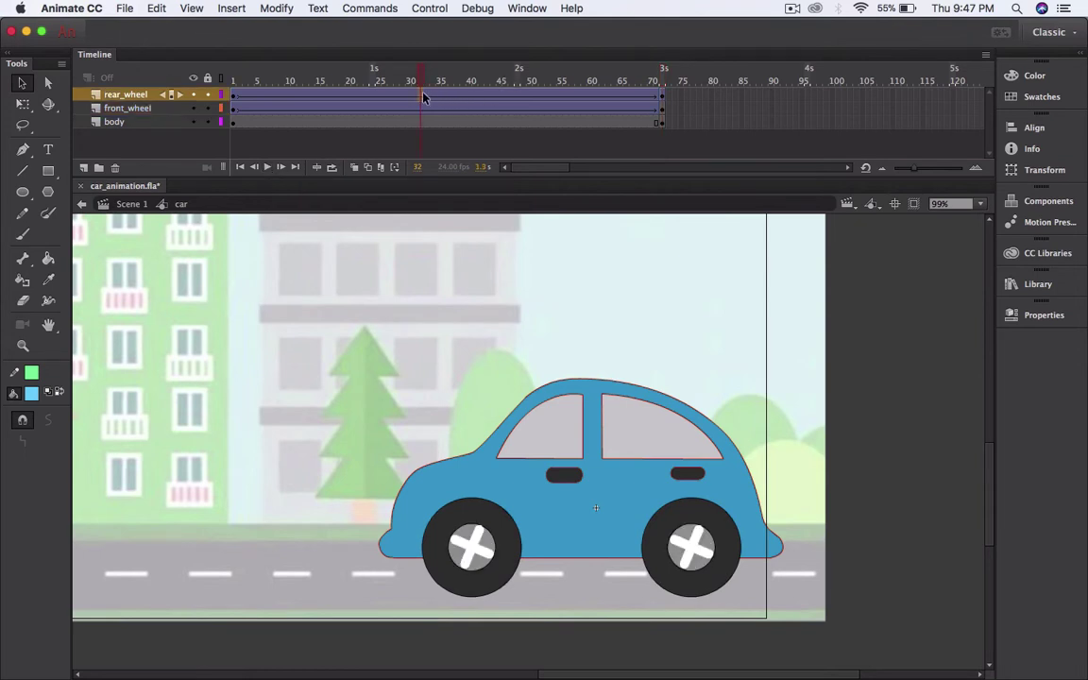
pyautogui.click(1029, 315)
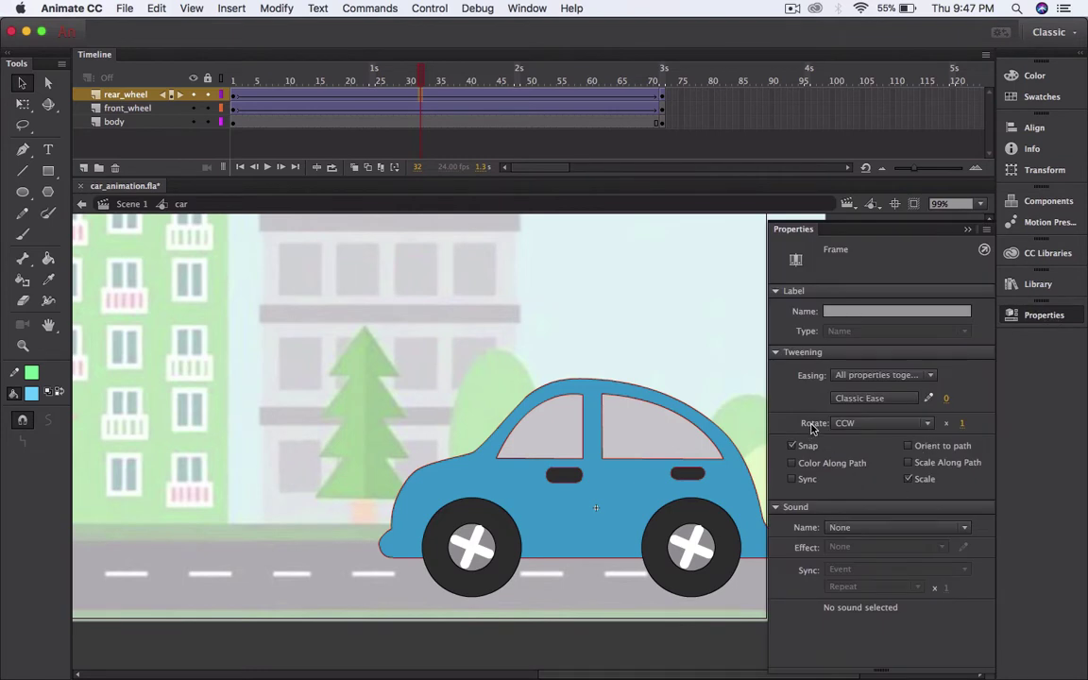
pyautogui.click(961, 423)
pyautogui.write('6')
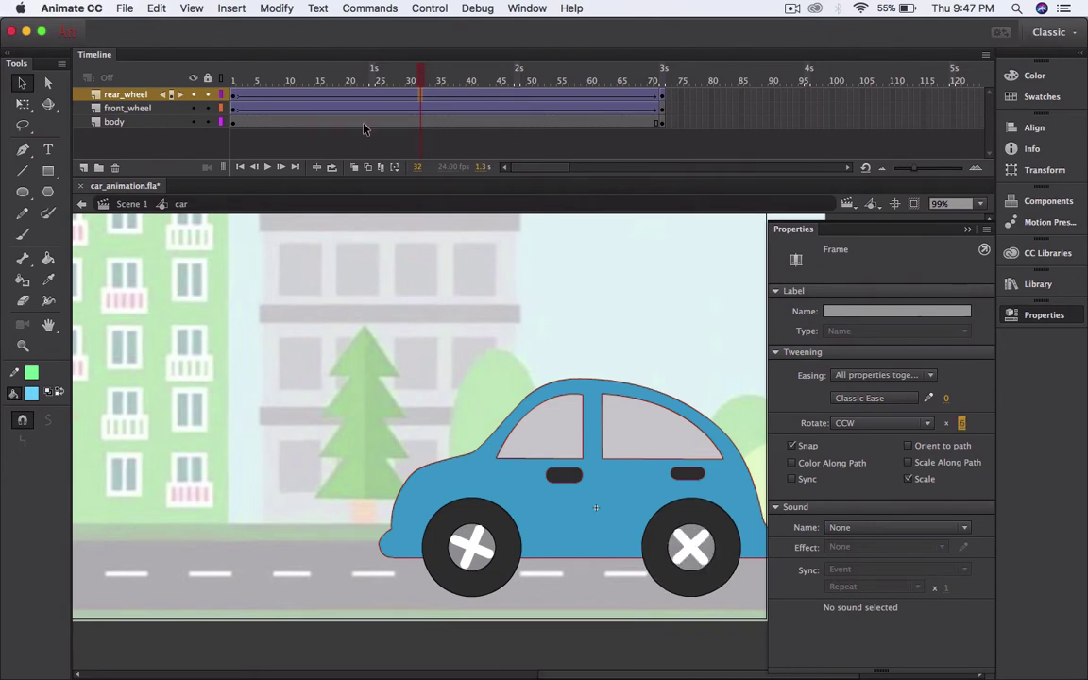
# - Set the front_wheel tween's rotation count to 6 as well
pyautogui.click(424, 110)
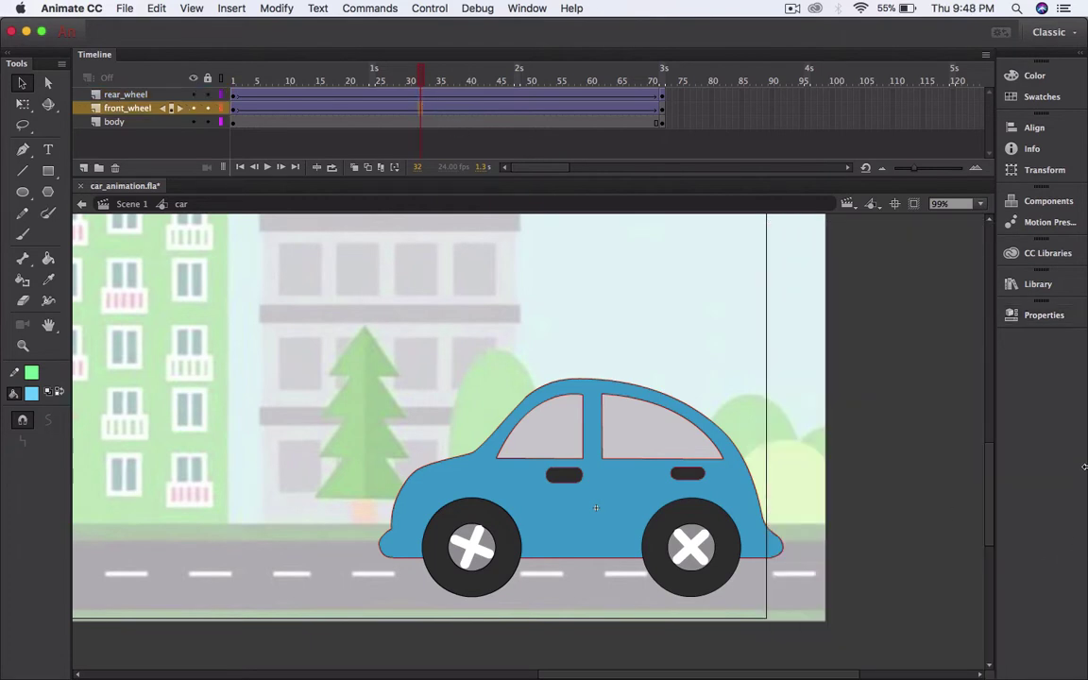
pyautogui.click(1041, 315)
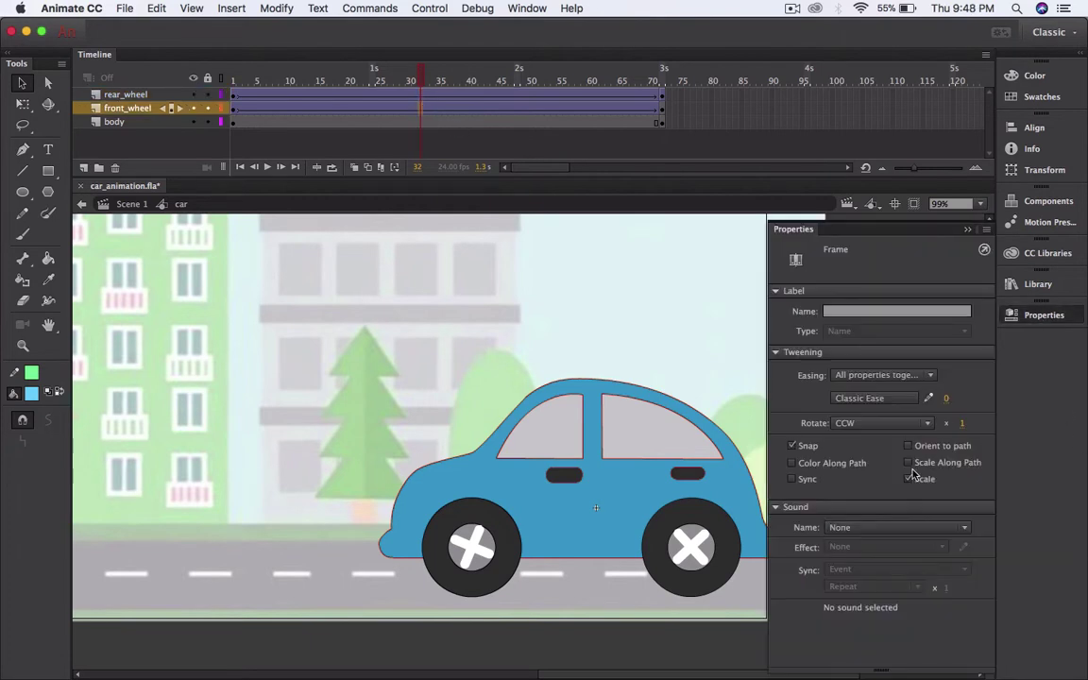
pyautogui.click(961, 423)
pyautogui.write('6')
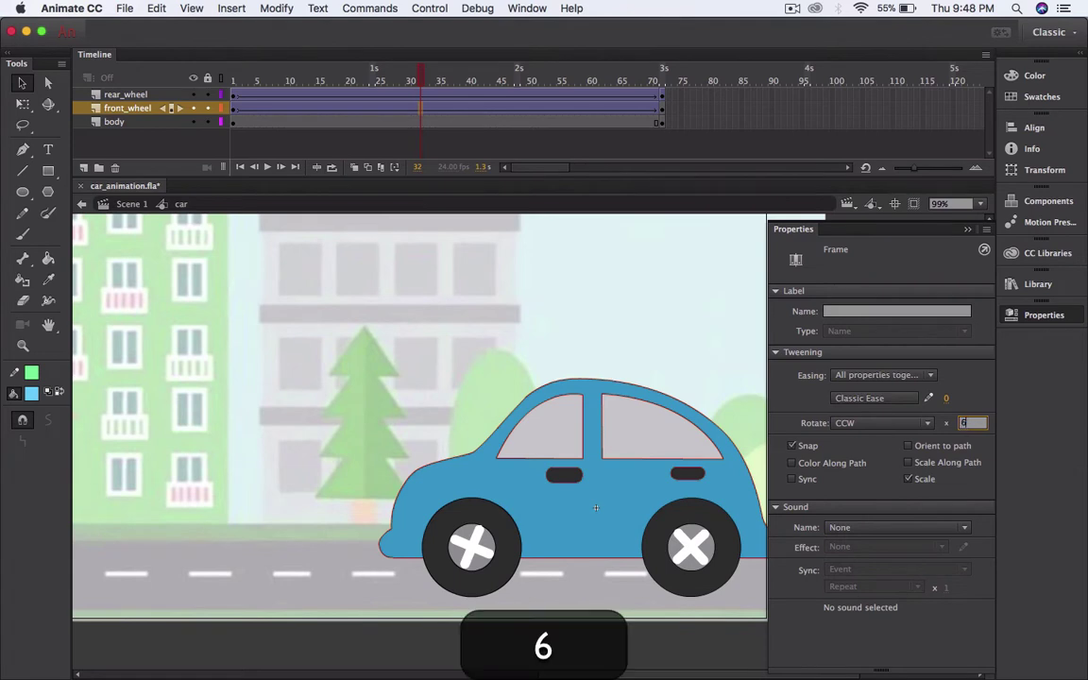
pyautogui.press('Return')
pyautogui.click(869, 208)
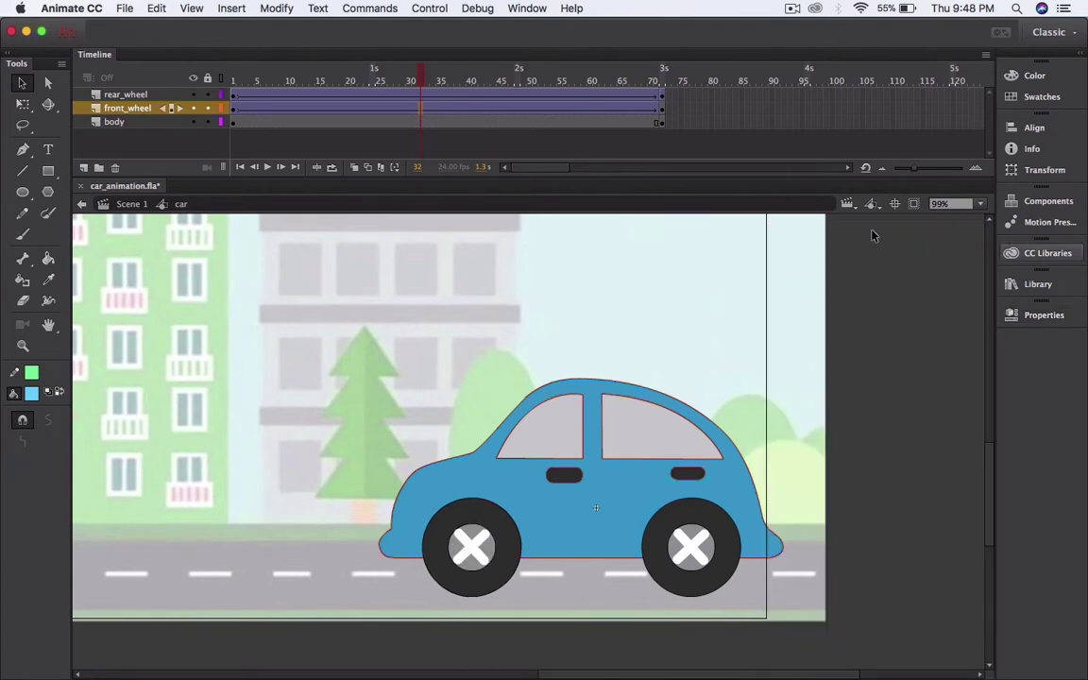
# - Play the wheel animation from frame 1, rewind it to frame 1 and return to Scene 1
pyautogui.click(417, 80)
pyautogui.moveTo(416, 81); pyautogui.dragTo(207, 83)
pyautogui.click(267, 168)
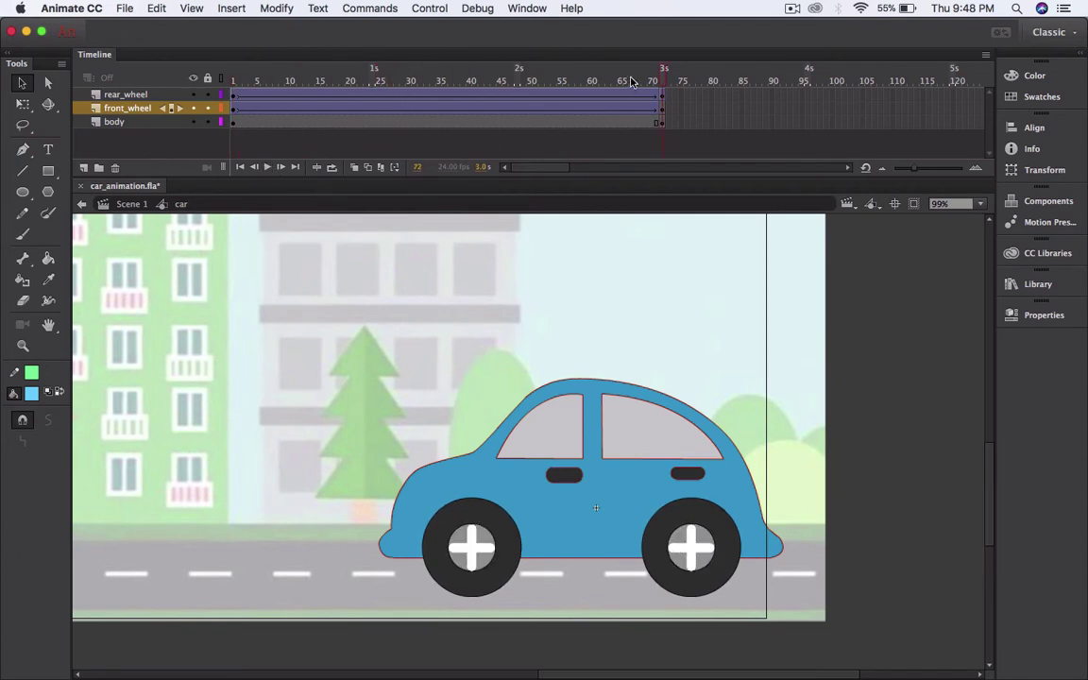
pyautogui.moveTo(601, 72); pyautogui.dragTo(217, 83)
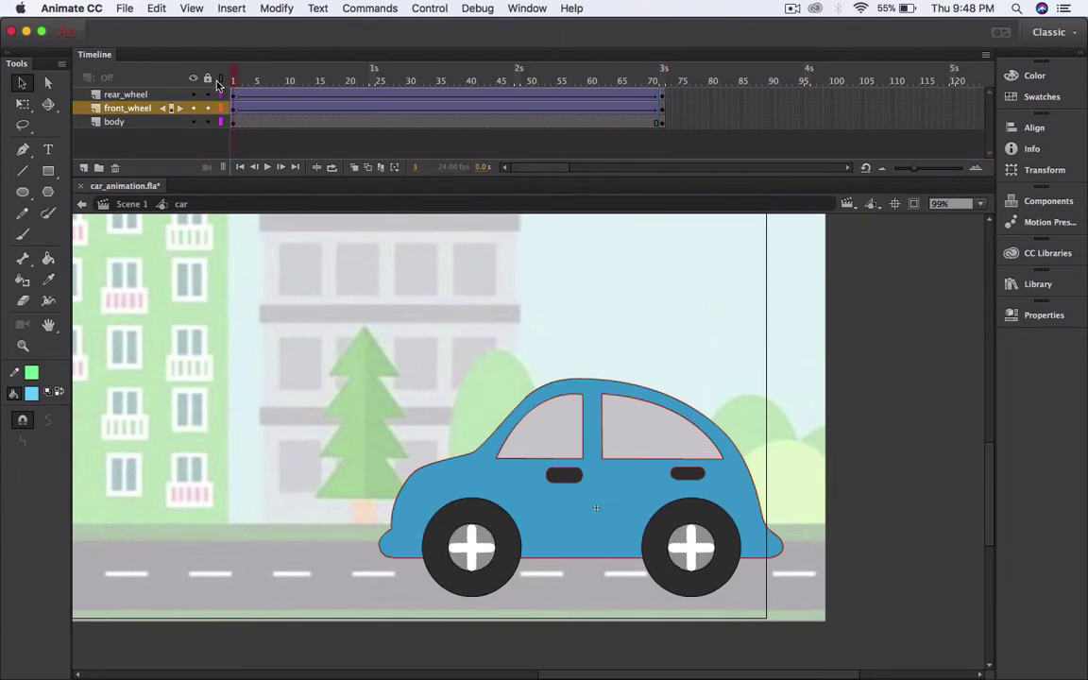
pyautogui.doubleClick(871, 298)
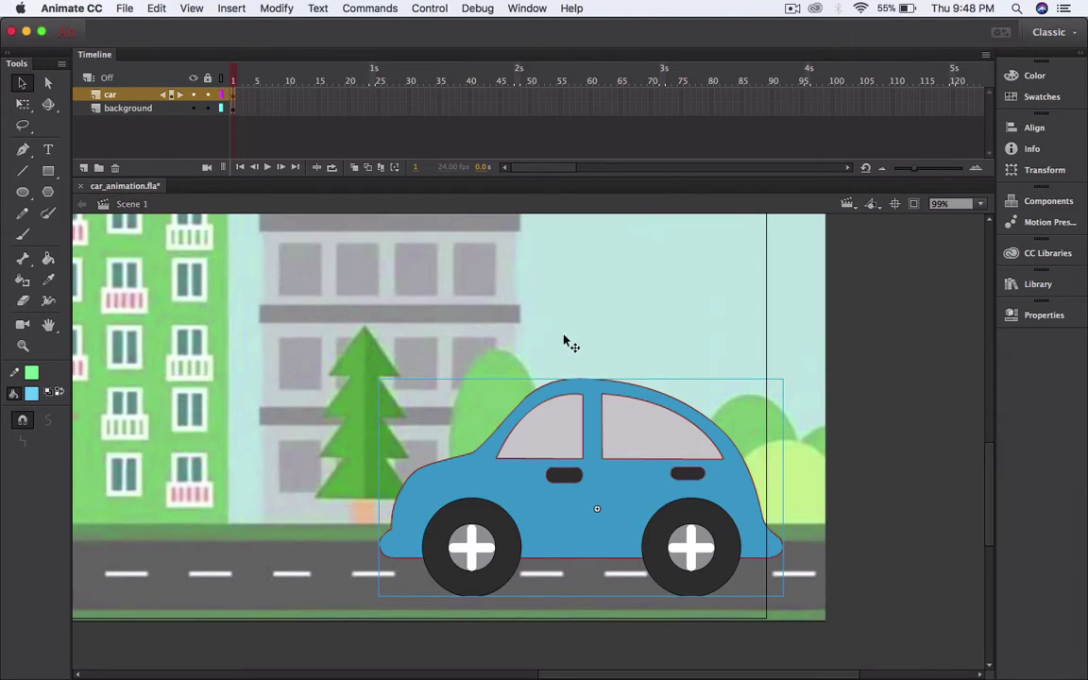
# - Insert keyframes at frame 72 on the car and background layers and play the timeline from frame 1
pyautogui.click(233, 80)
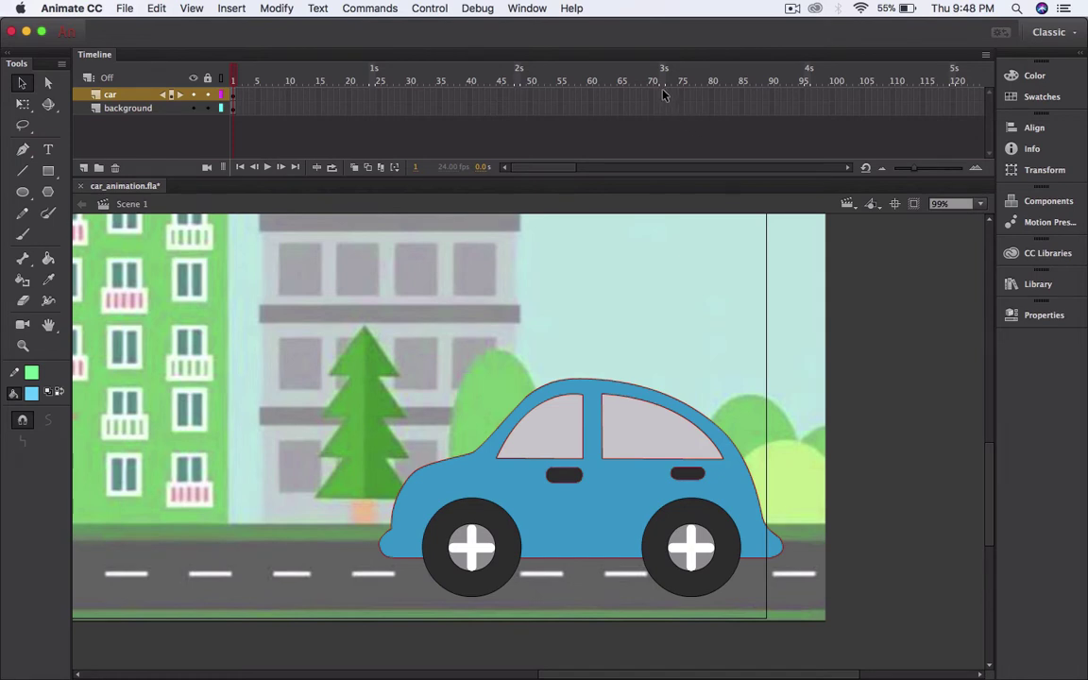
pyautogui.moveTo(663, 94); pyautogui.dragTo(663, 109)
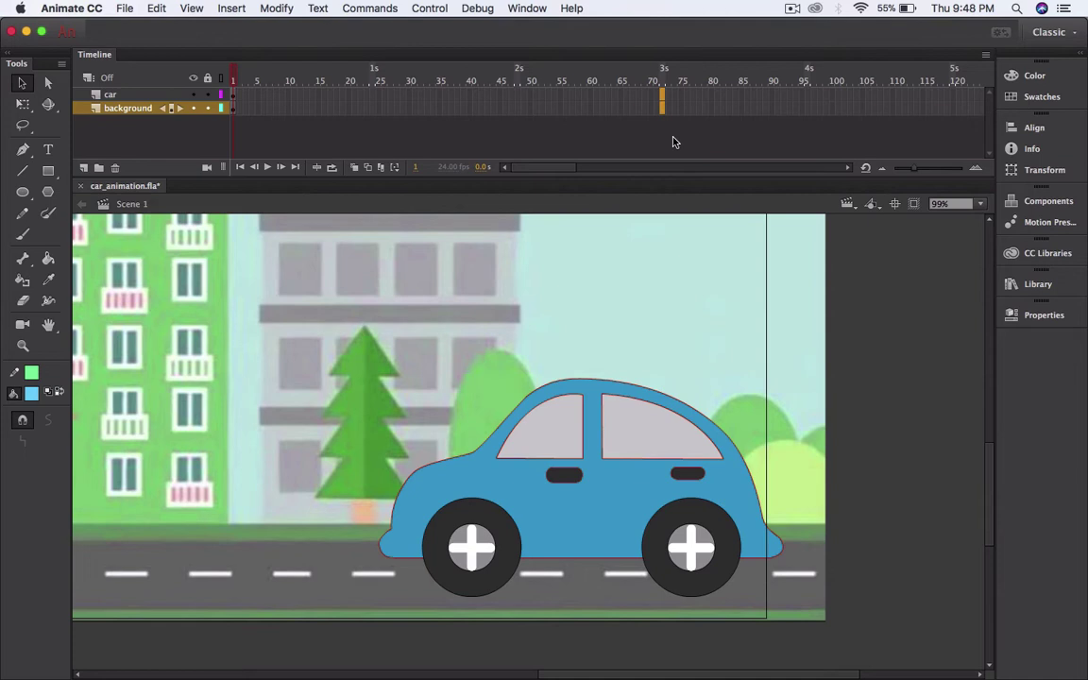
pyautogui.rightClick(661, 97)
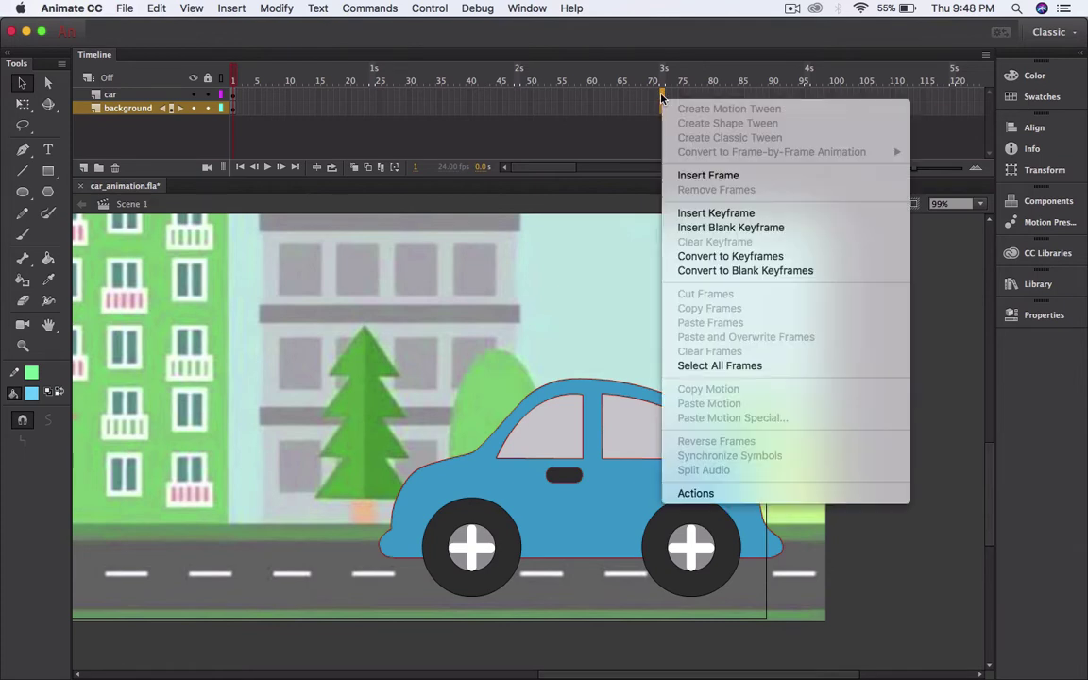
pyautogui.click(706, 213)
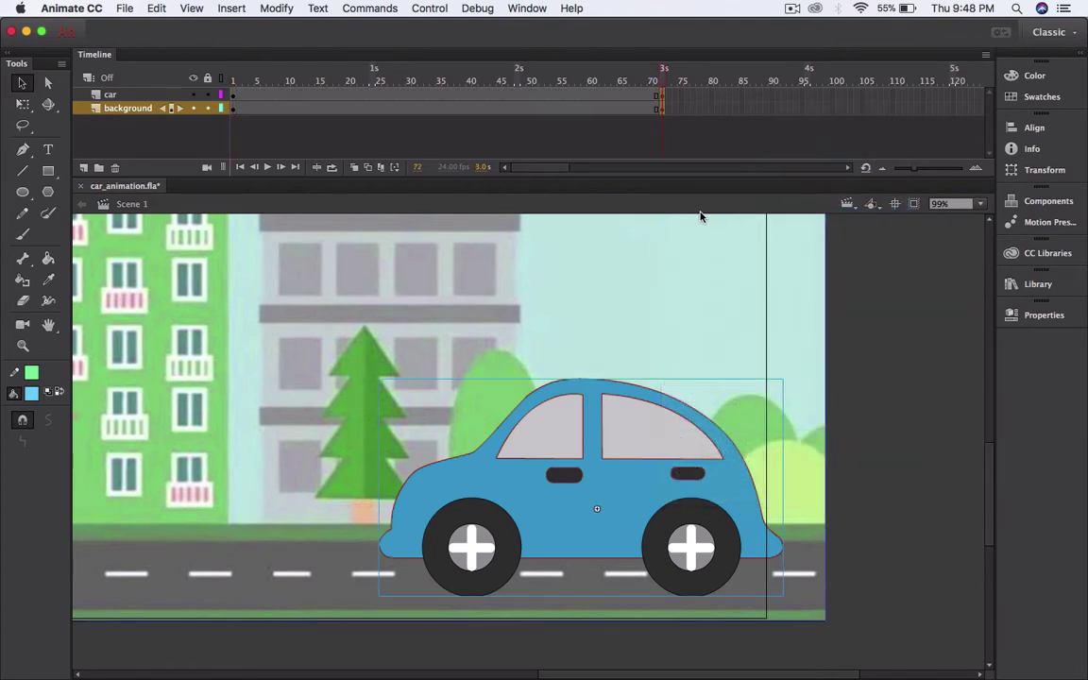
pyautogui.press('Return')
pyautogui.click(233, 80)
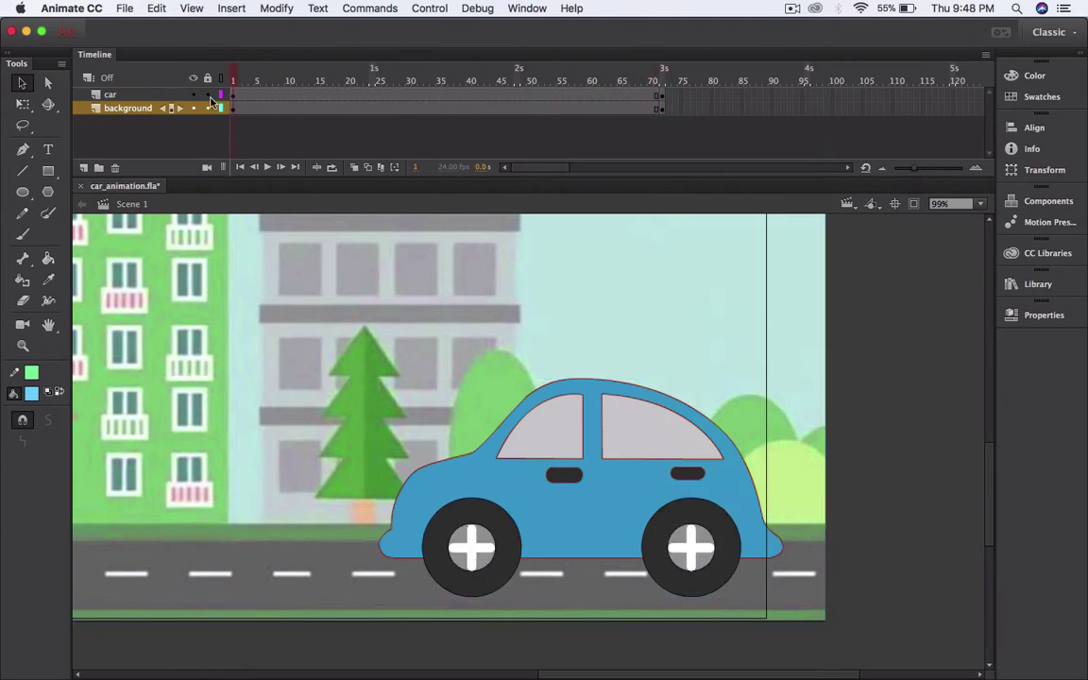
pyautogui.click(267, 167)
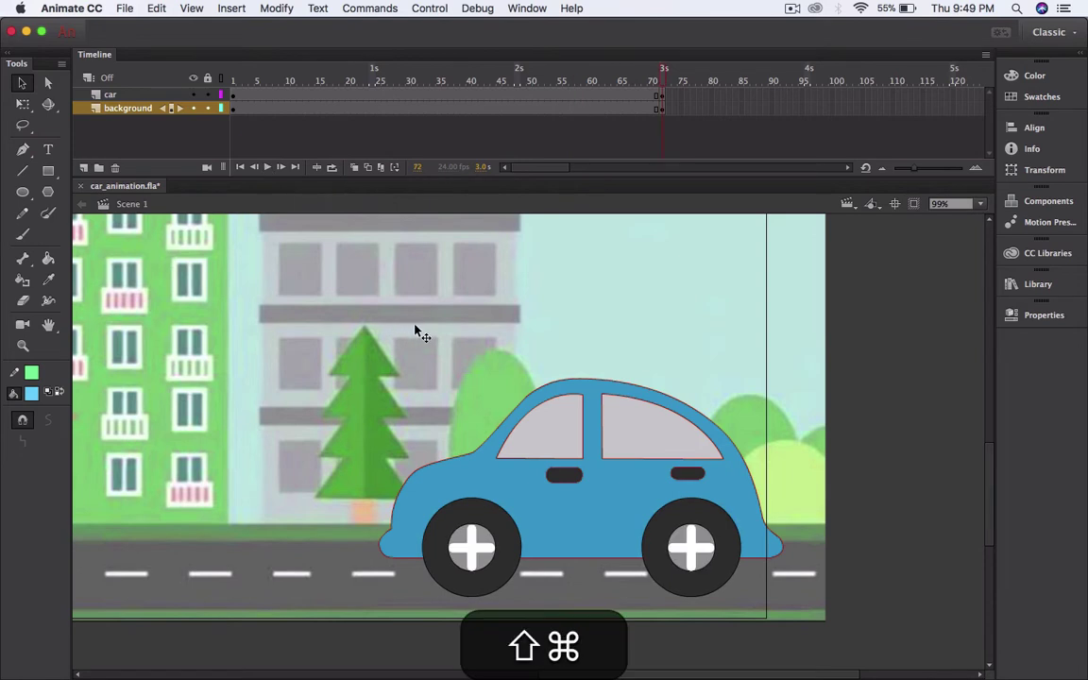
# - At frame 72, move the car horizontally along the road to the middle of the scene, in front of the green house
pyautogui.scroll(-4, 476, 344)
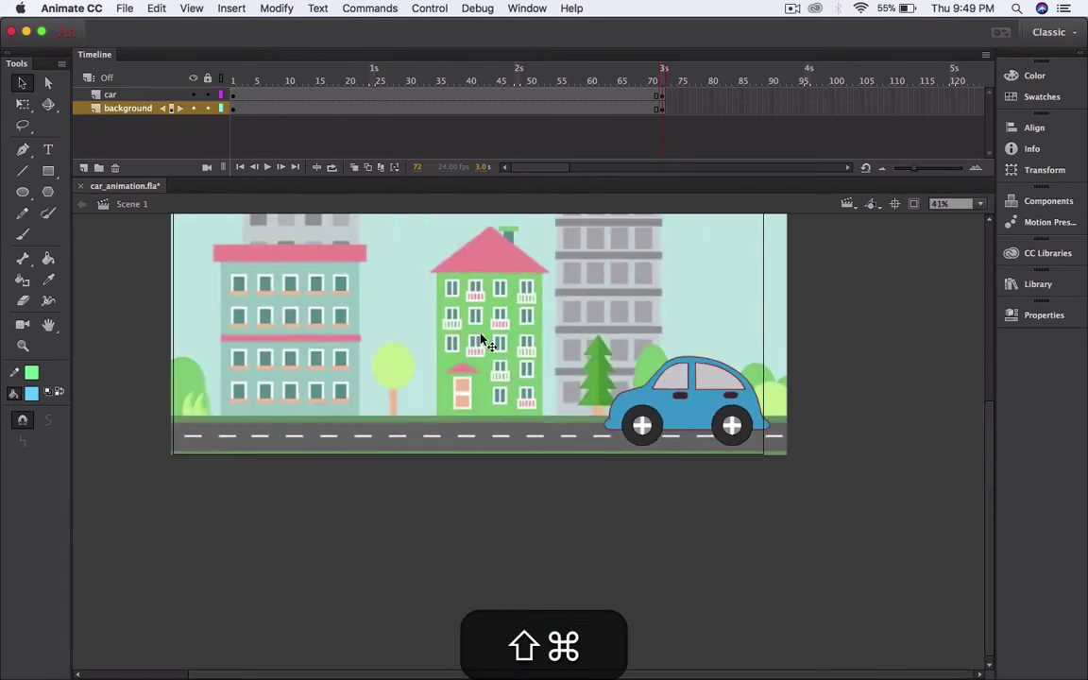
pyautogui.moveTo(476, 345); pyautogui.dragTo(446, 435)
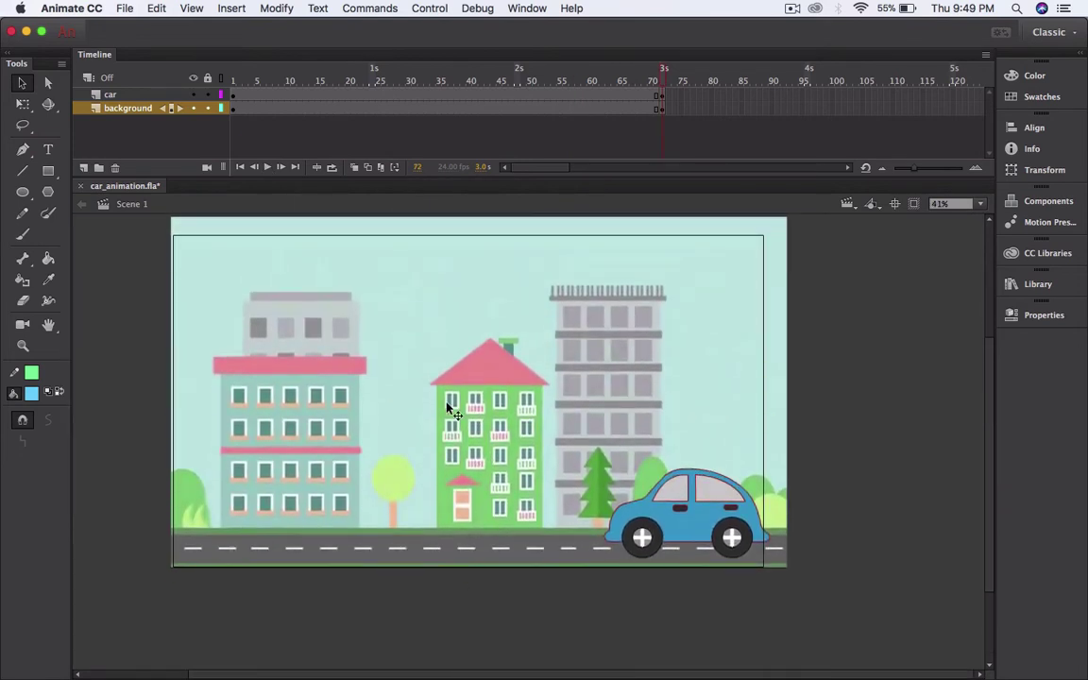
pyautogui.click(113, 95)
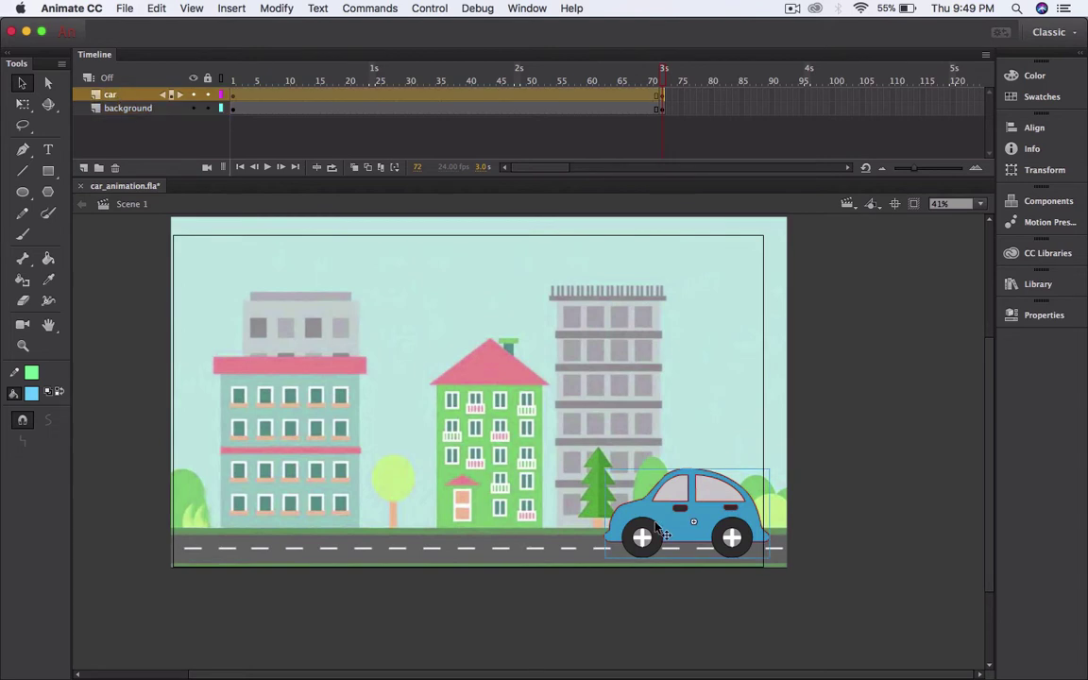
pyautogui.moveTo(656, 529); pyautogui.dragTo(823, 531)
pyautogui.press('space')
pyautogui.moveTo(821, 449); pyautogui.dragTo(718, 422)
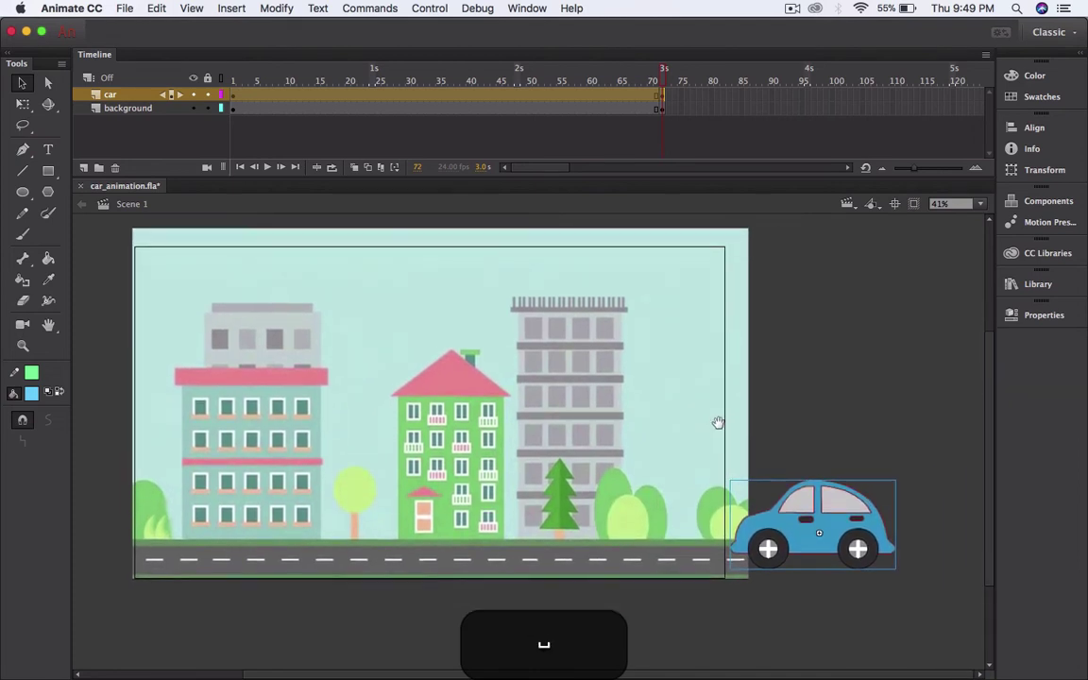
pyautogui.click(855, 441)
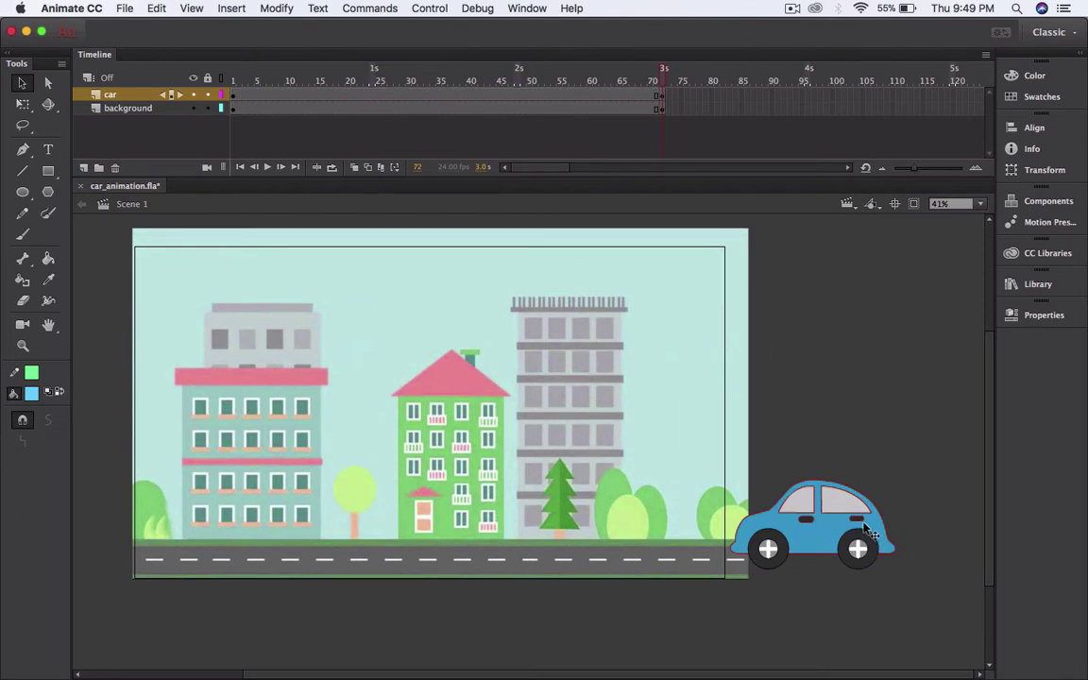
pyautogui.press('shift')
pyautogui.moveTo(866, 530); pyautogui.dragTo(492, 546)
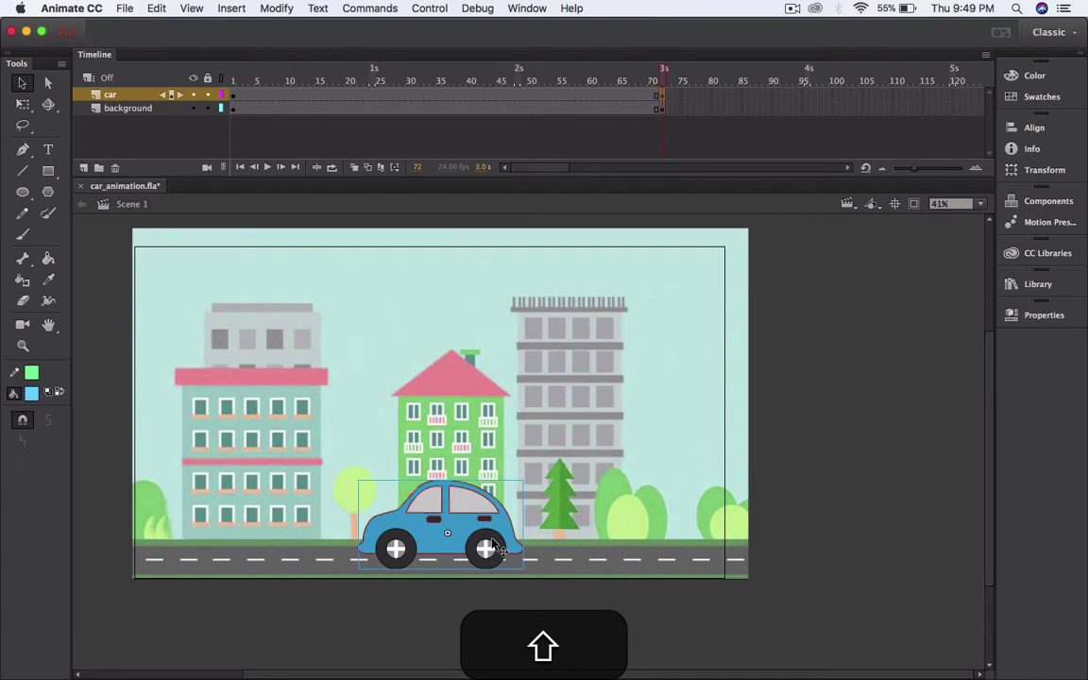
# - At frame 1, move the car horizontally off the stage, just beyond the background's right edge, and scrub the timeline
pyautogui.click(235, 96)
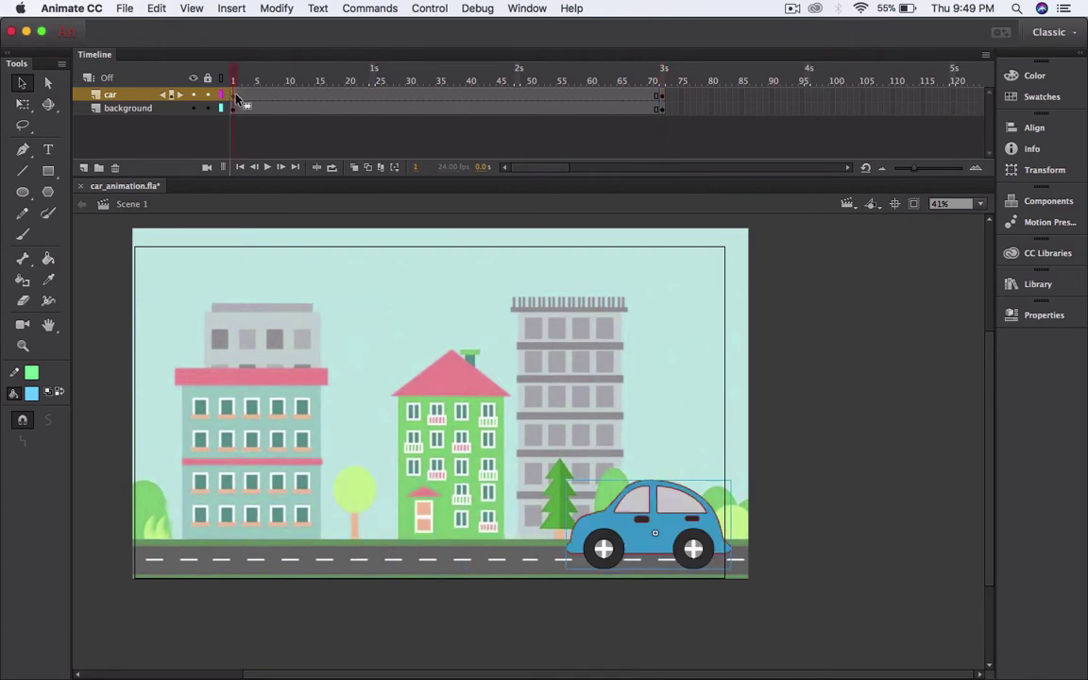
pyautogui.moveTo(638, 517); pyautogui.dragTo(826, 518)
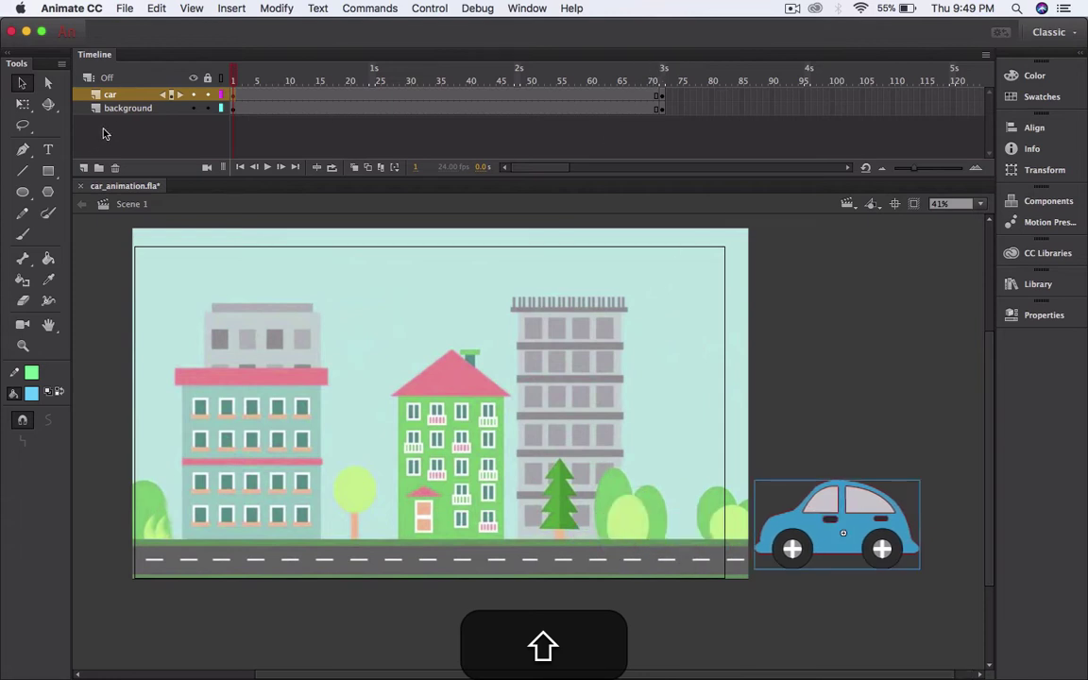
pyautogui.moveTo(227, 80); pyautogui.dragTo(423, 111)
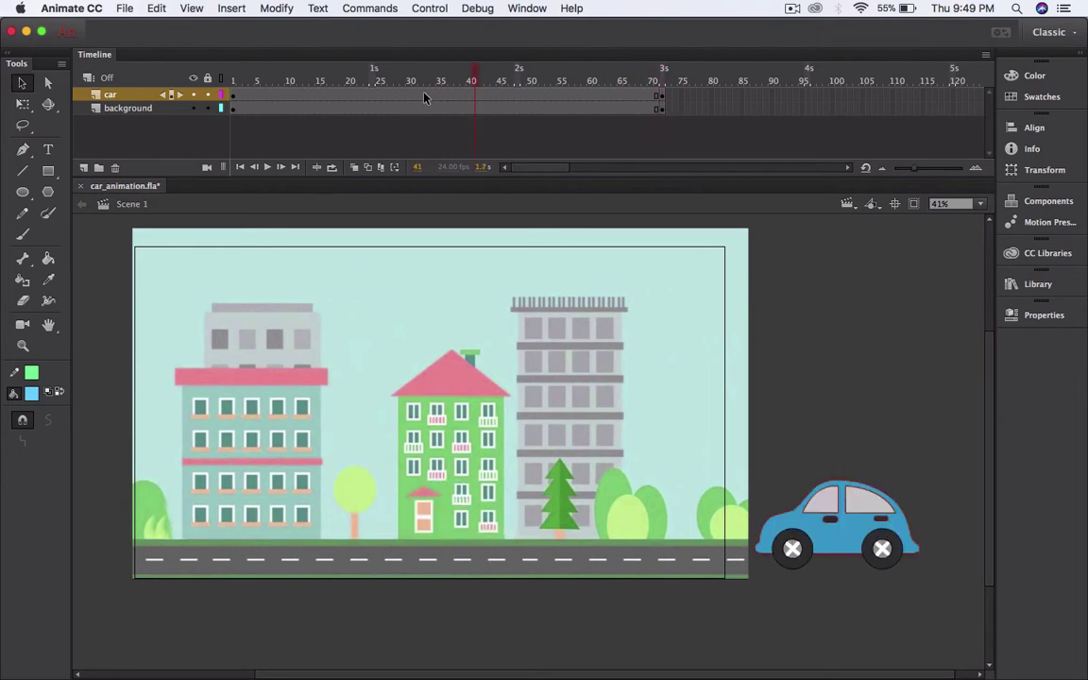
# - Create a classic tween on the car layer between frames 1 and 72 and play the animation from frame 1
pyautogui.rightClick(426, 95)
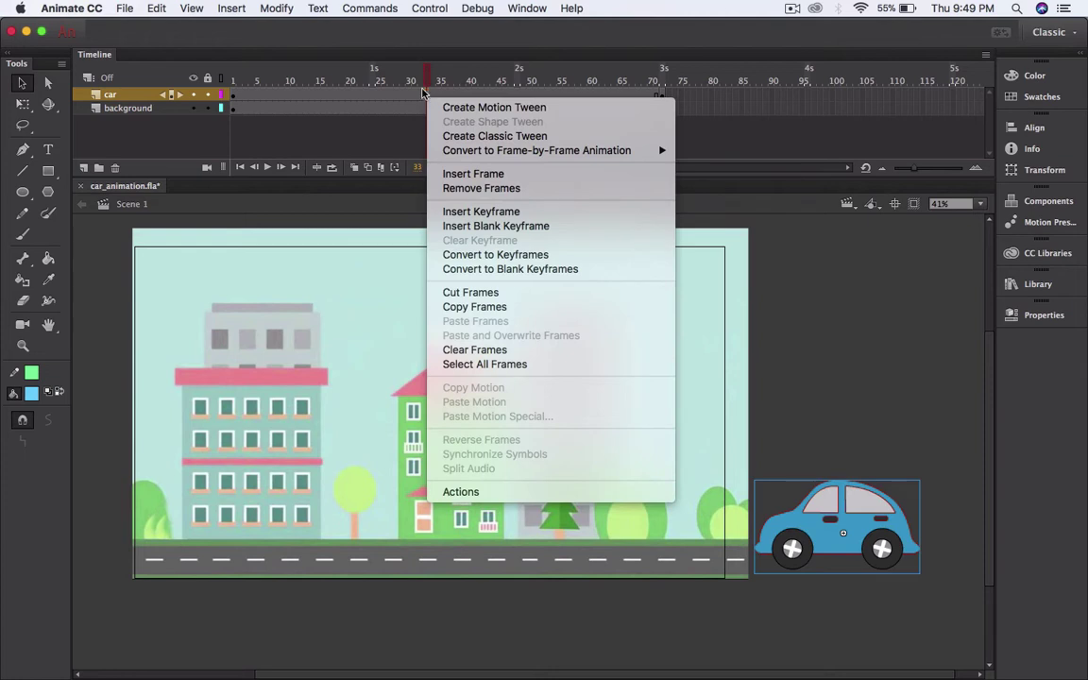
pyautogui.click(467, 140)
pyautogui.moveTo(427, 95); pyautogui.dragTo(165, 90)
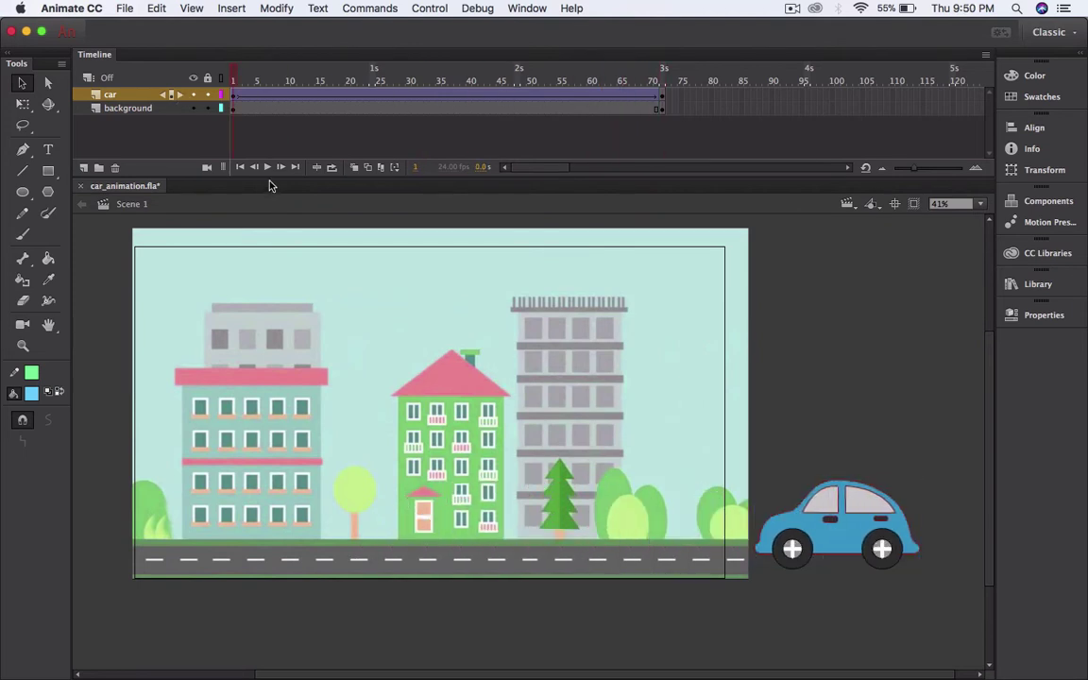
pyautogui.click(268, 171)
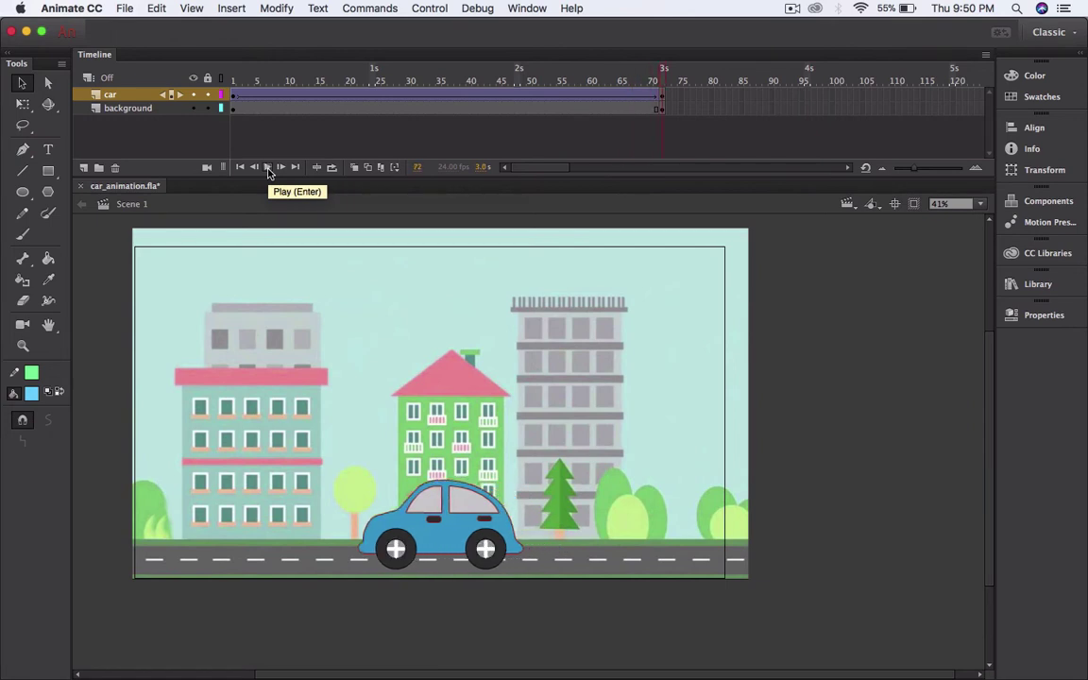
pyautogui.click(268, 171)
# - Clear the background layer's keyframe at frame 72
pyautogui.scroll(-5, 415, 309)
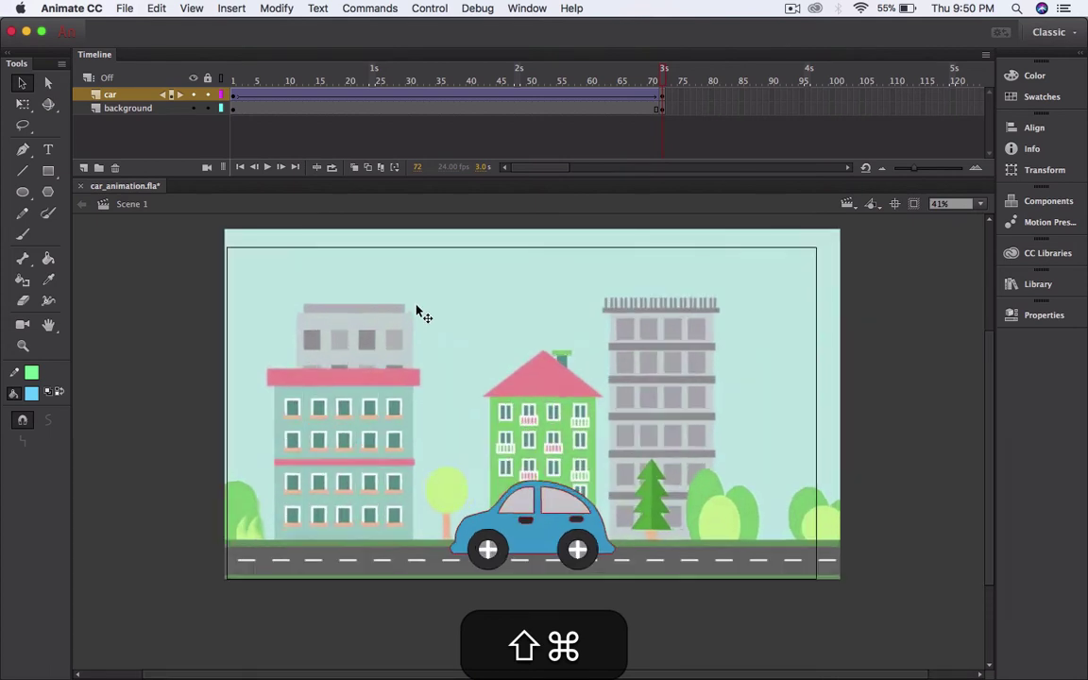
pyautogui.scroll(1, 415, 310)
pyautogui.press('space')
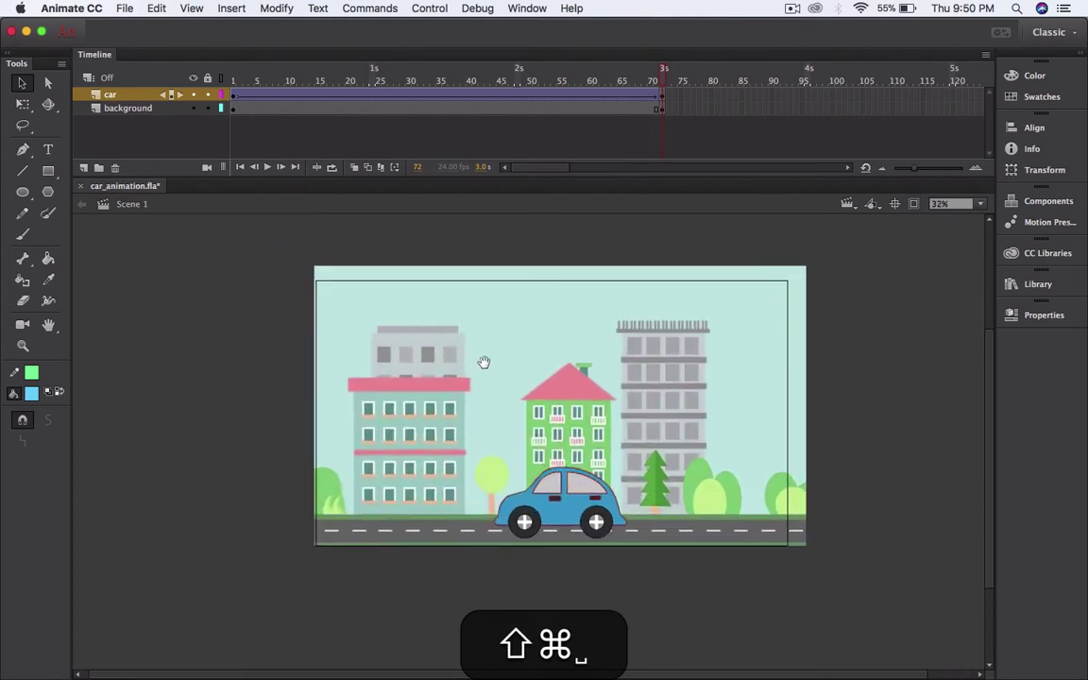
pyautogui.moveTo(510, 329); pyautogui.dragTo(522, 311)
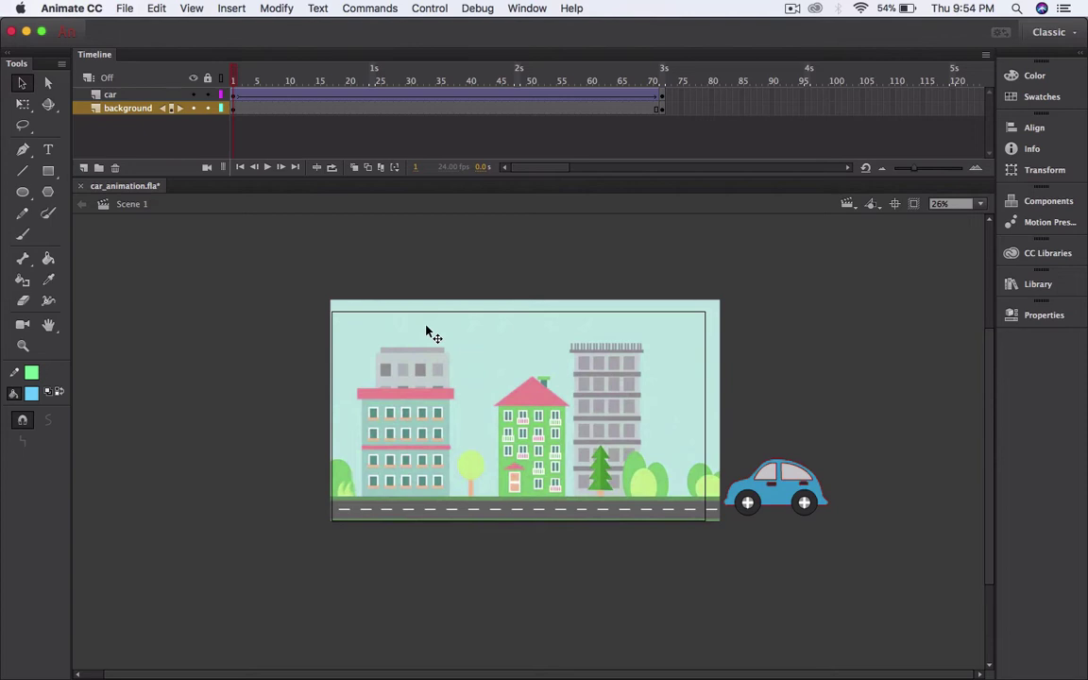
pyautogui.click(664, 112)
pyautogui.rightClick(664, 112)
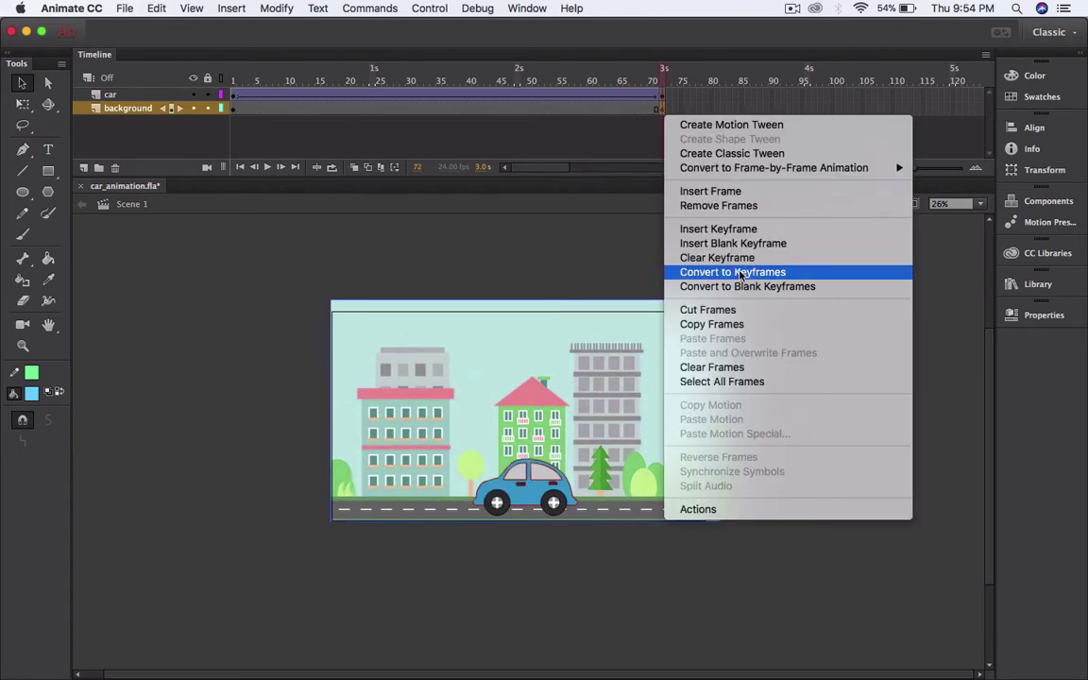
pyautogui.click(717, 257)
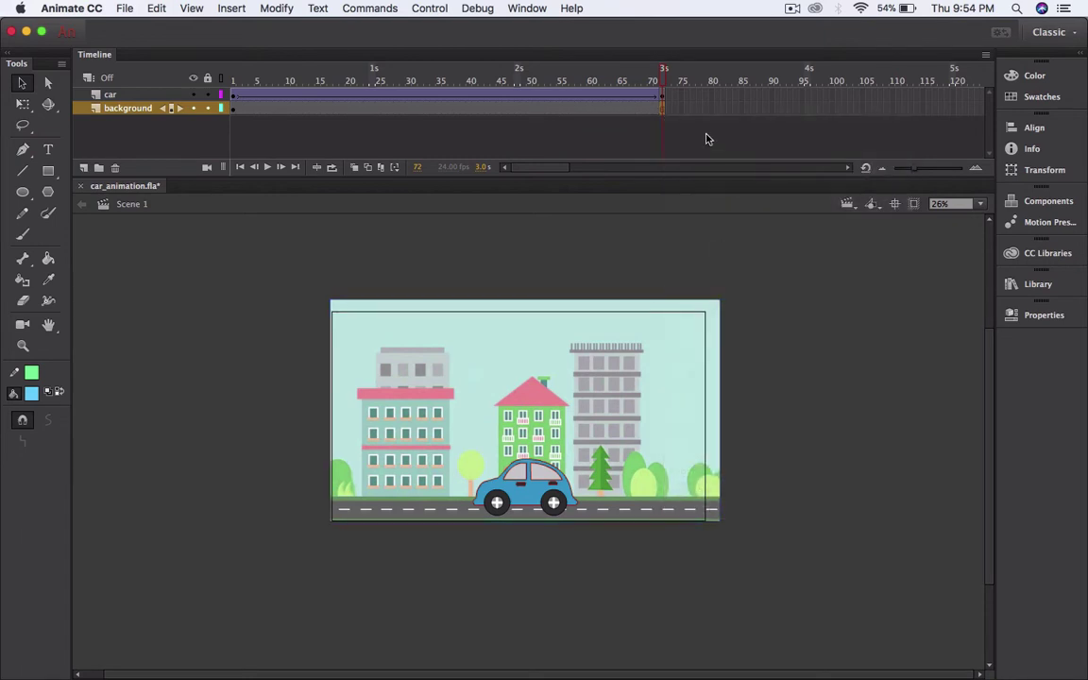
# - At frame 1, duplicate the background image and place the copy against the left edge of the original
pyautogui.hotkey('shift', ',')
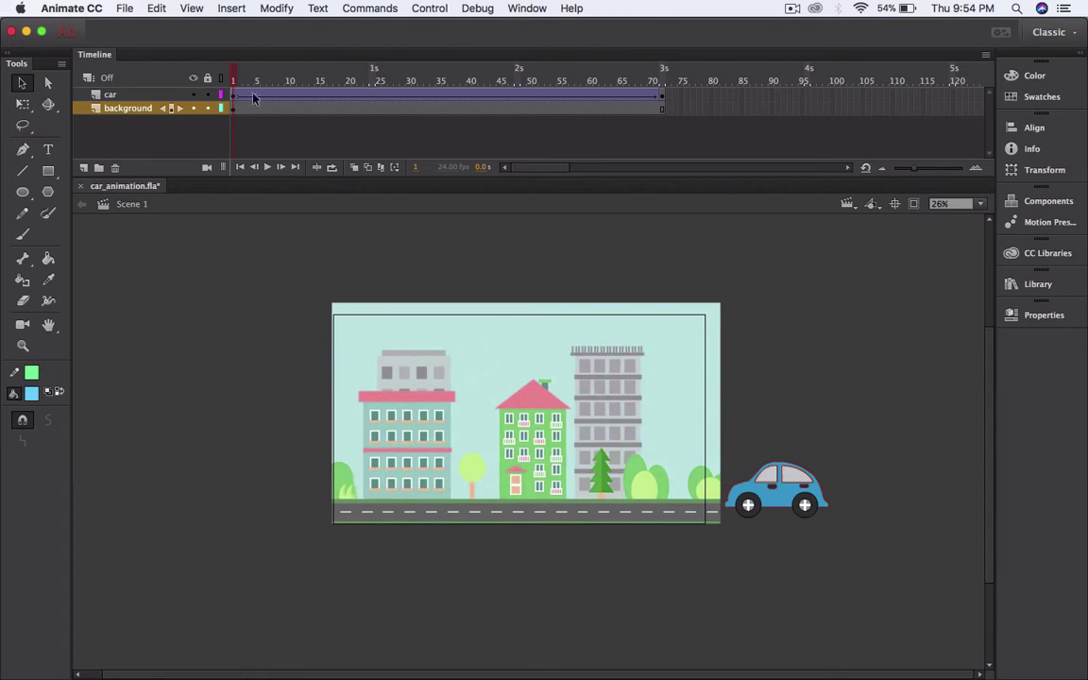
pyautogui.moveTo(236, 77); pyautogui.dragTo(208, 104)
pyautogui.press('super+minus')
pyautogui.moveTo(268, 289); pyautogui.dragTo(524, 384)
pyautogui.click(523, 390)
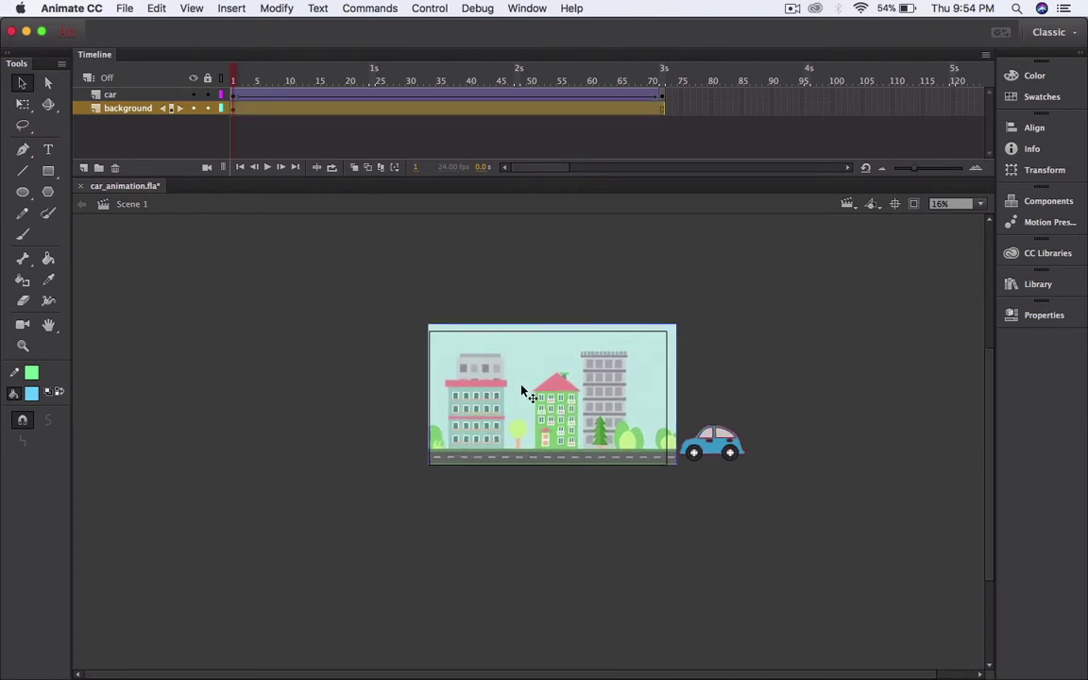
pyautogui.press('super+c')
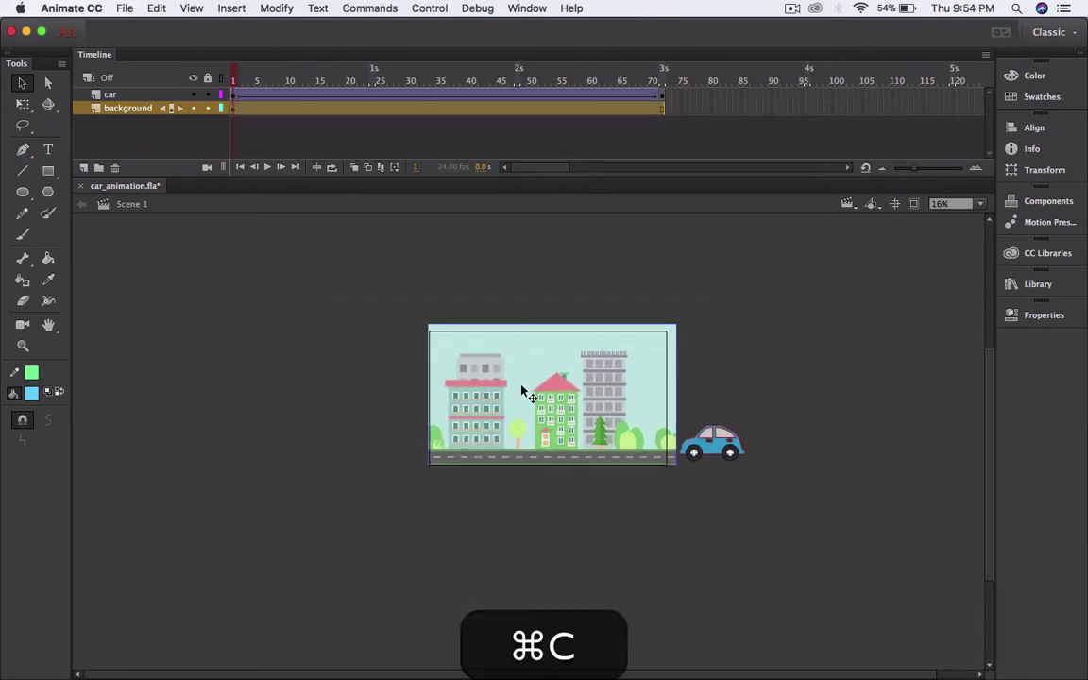
pyautogui.press('super+v')
pyautogui.moveTo(522, 389); pyautogui.dragTo(295, 359)
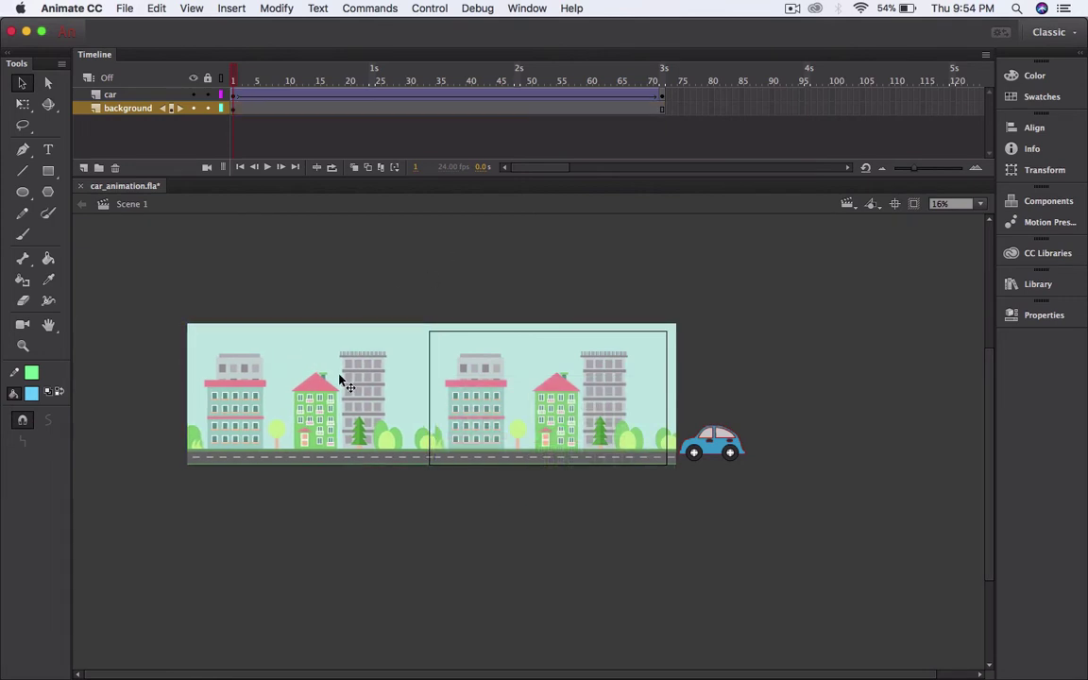
# - Duplicate the city image again and place the third copy at the left end of the background strip
pyautogui.press('super+c')
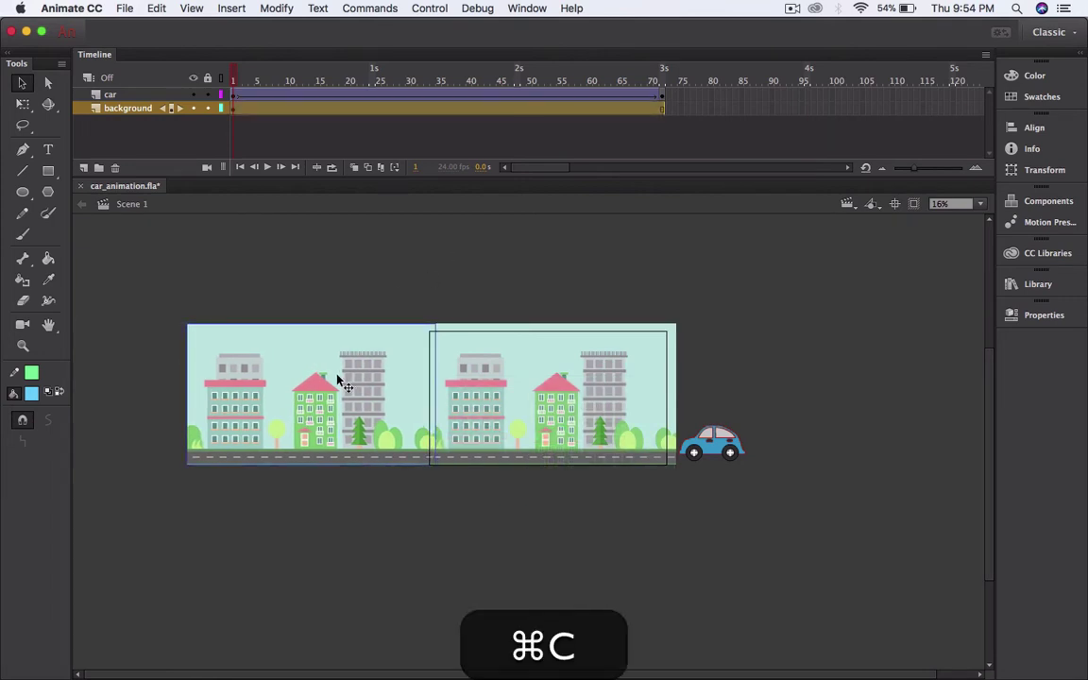
pyautogui.press('super+v')
pyautogui.moveTo(478, 417); pyautogui.dragTo(97, 372)
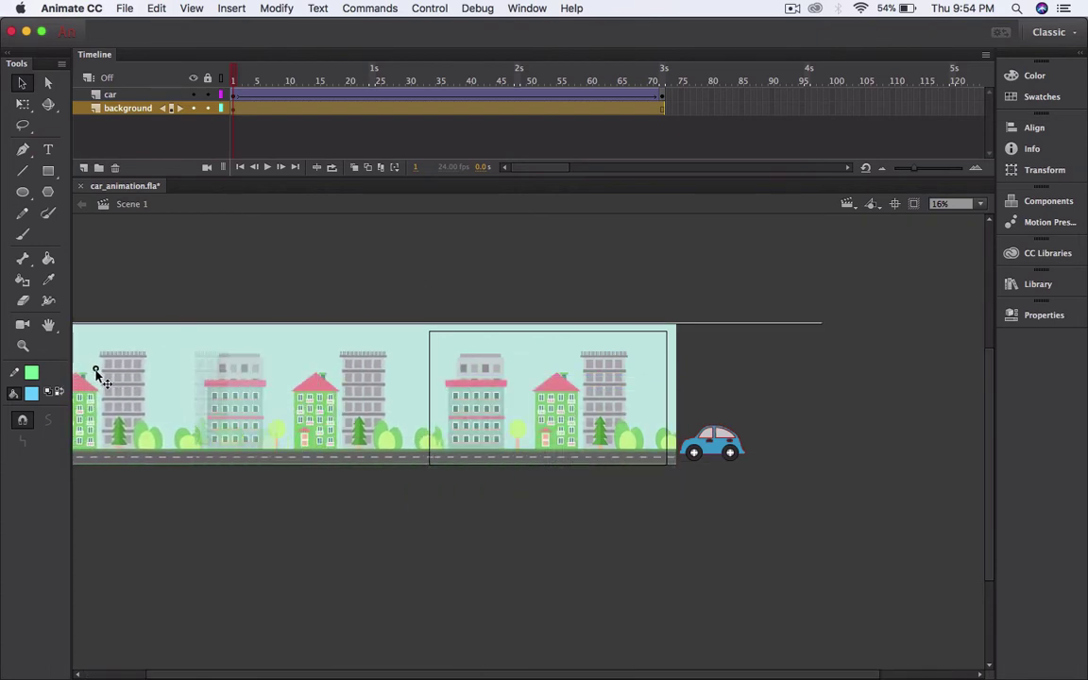
pyautogui.click(210, 269)
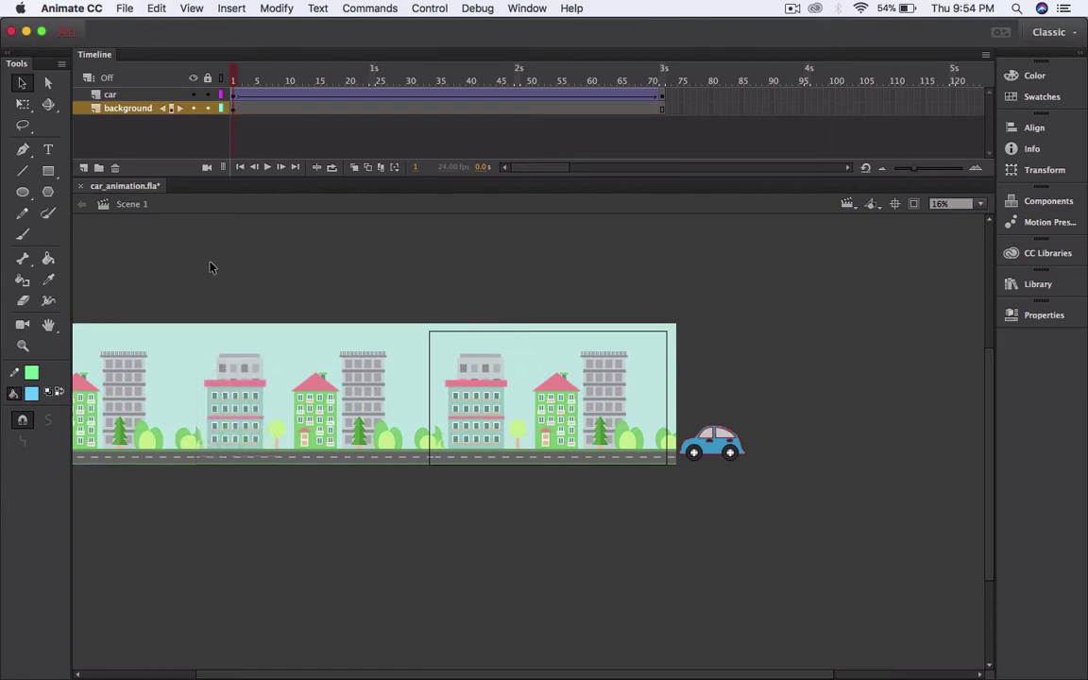
# - Select all three city images on the background layer and convert them to a Graphic symbol named full_bg
pyautogui.scroll(-5, 217, 381)
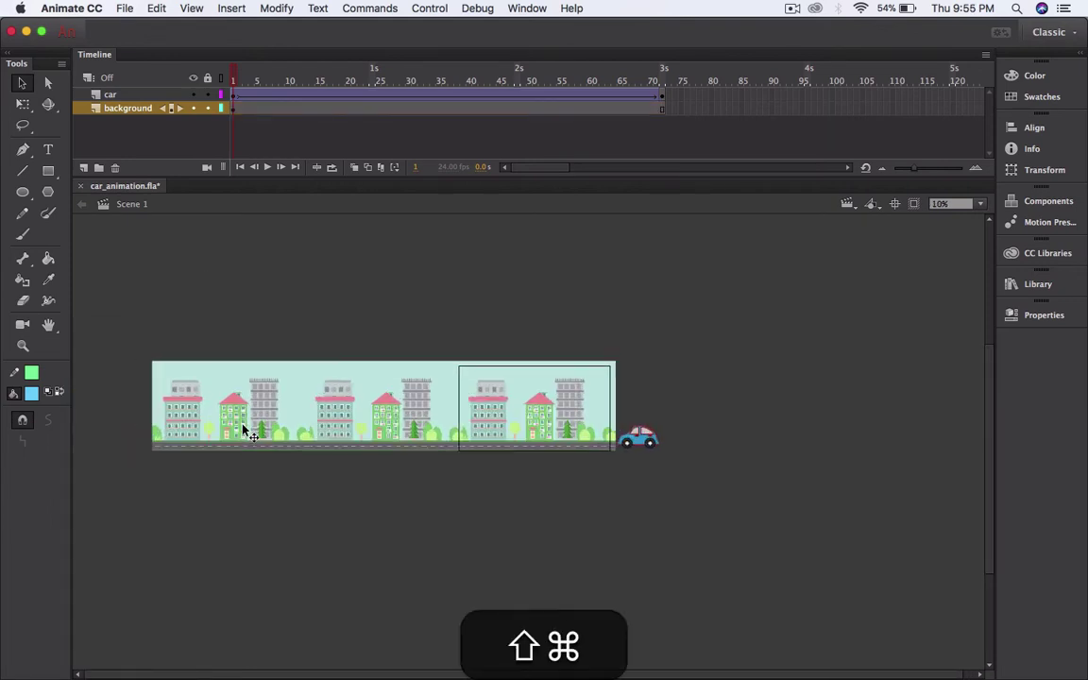
pyautogui.scroll(1, 262, 353)
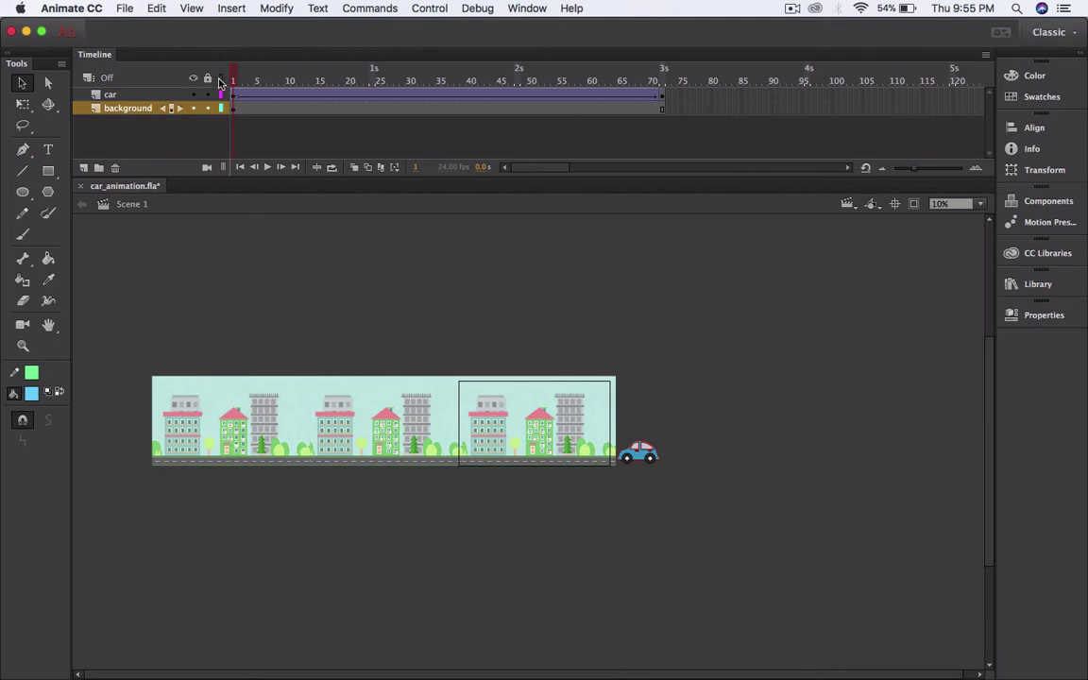
pyautogui.moveTo(241, 81)
pyautogui.mouseDown()
pyautogui.moveTo(529, 82)
pyautogui.moveTo(232, 82)
pyautogui.mouseUp()
pyautogui.moveTo(124, 319); pyautogui.dragTo(486, 413)
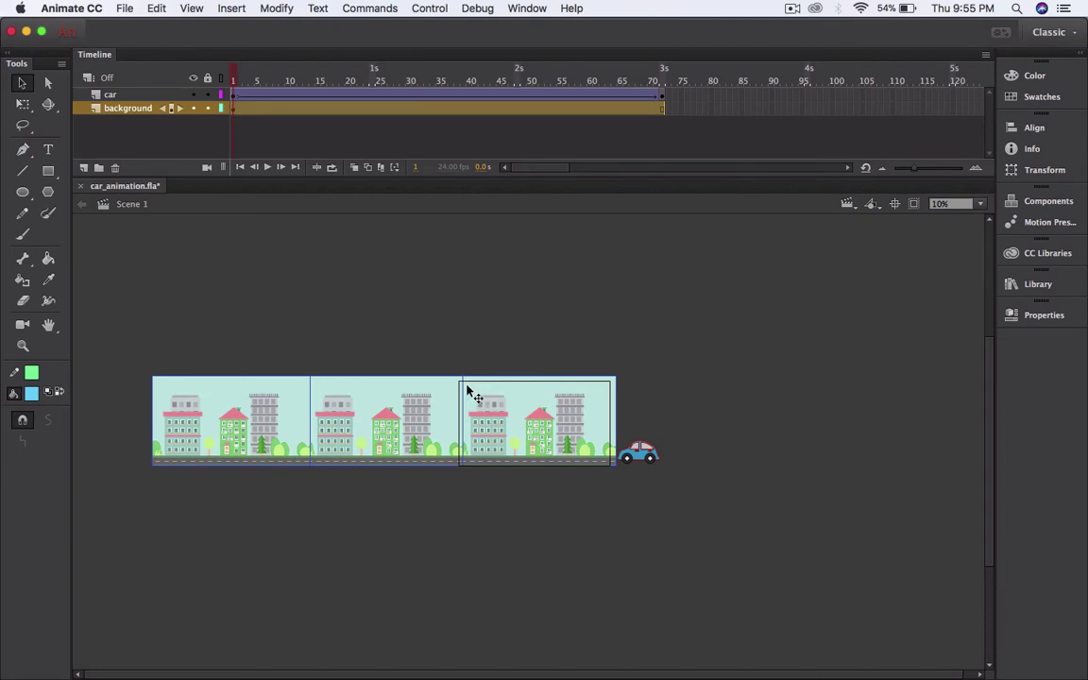
pyautogui.click(541, 524)
pyautogui.moveTo(198, 336); pyautogui.dragTo(522, 433)
pyautogui.rightClick(384, 416)
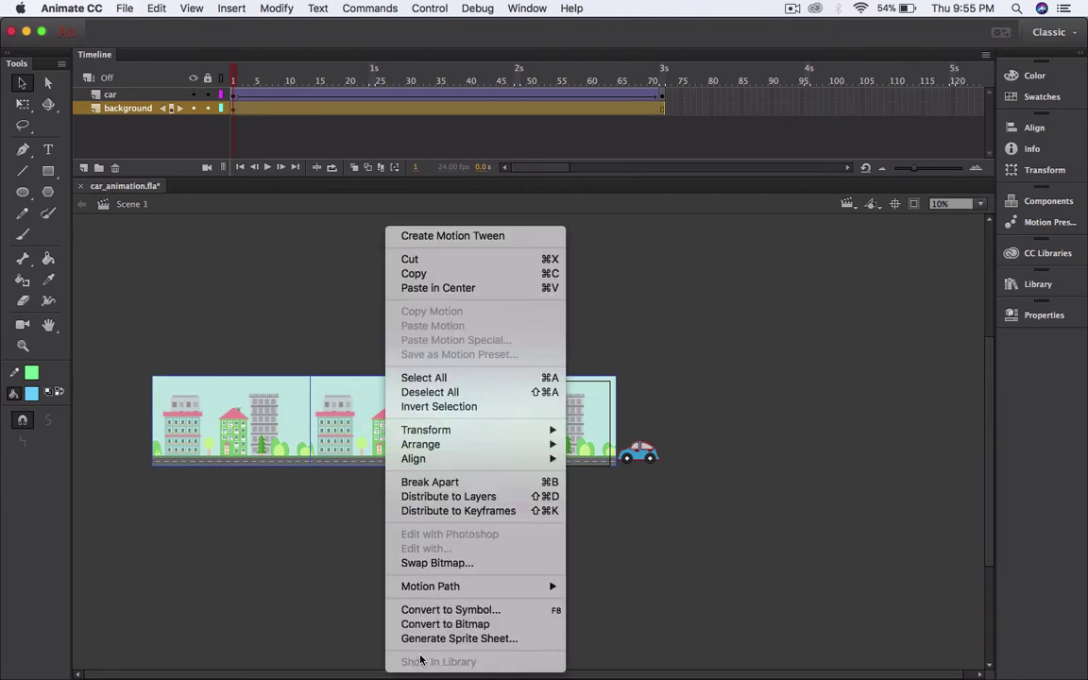
pyautogui.click(446, 611)
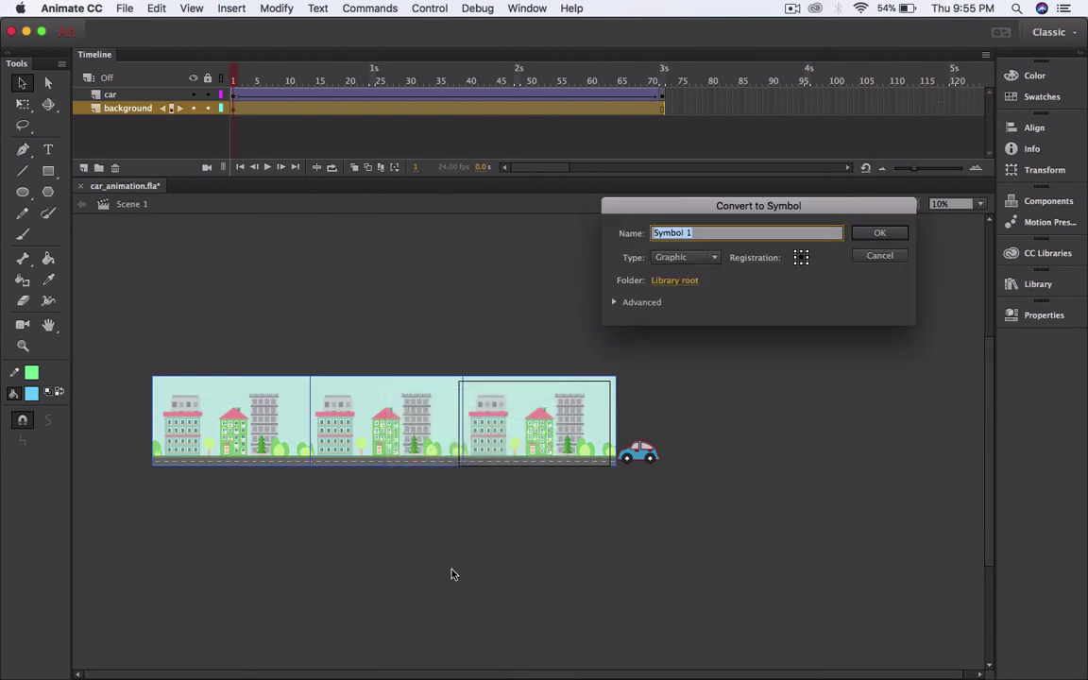
pyautogui.write('full')
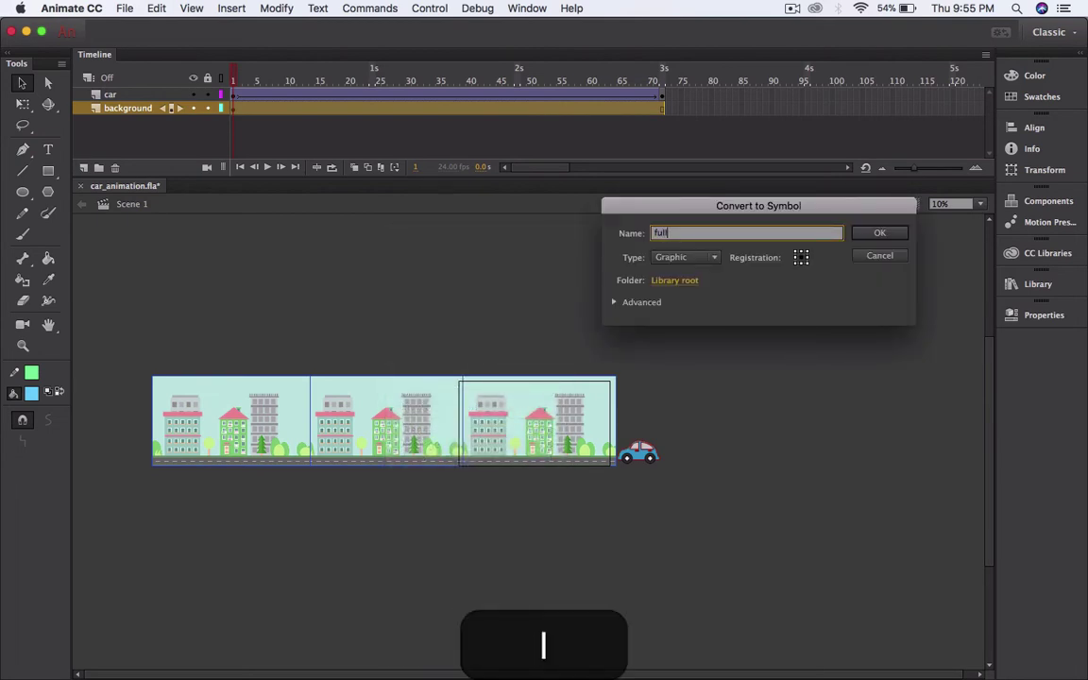
pyautogui.write('_bg')
pyautogui.click(885, 234)
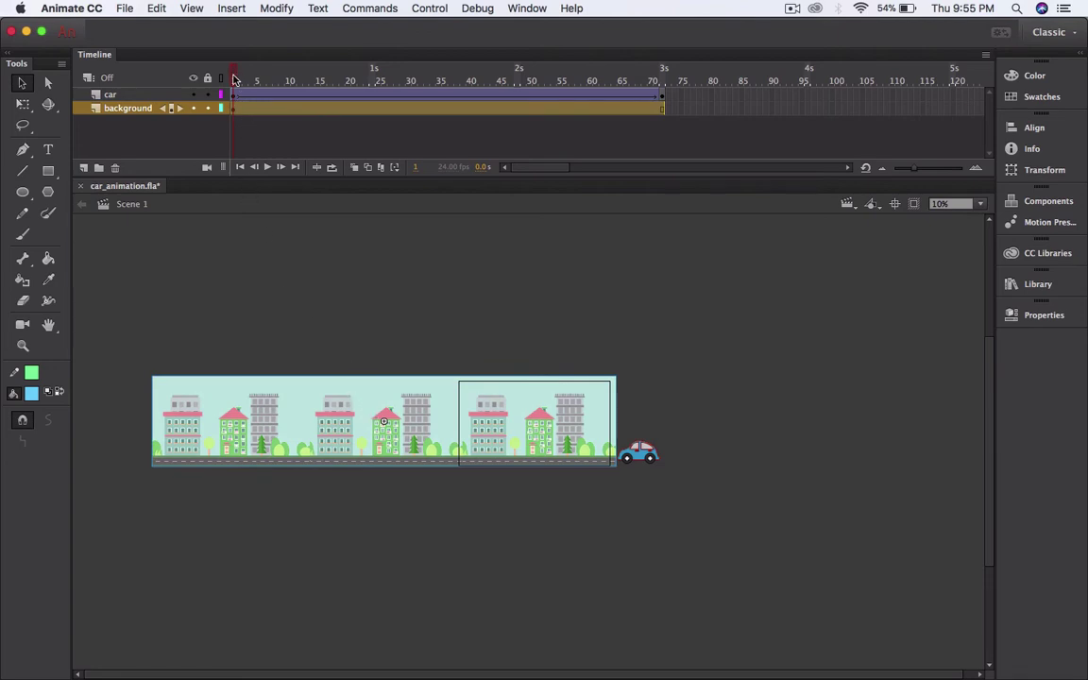
# - Scrub and play the timeline to check the timing of the car driving into the scene
pyautogui.moveTo(235, 79); pyautogui.dragTo(666, 84)
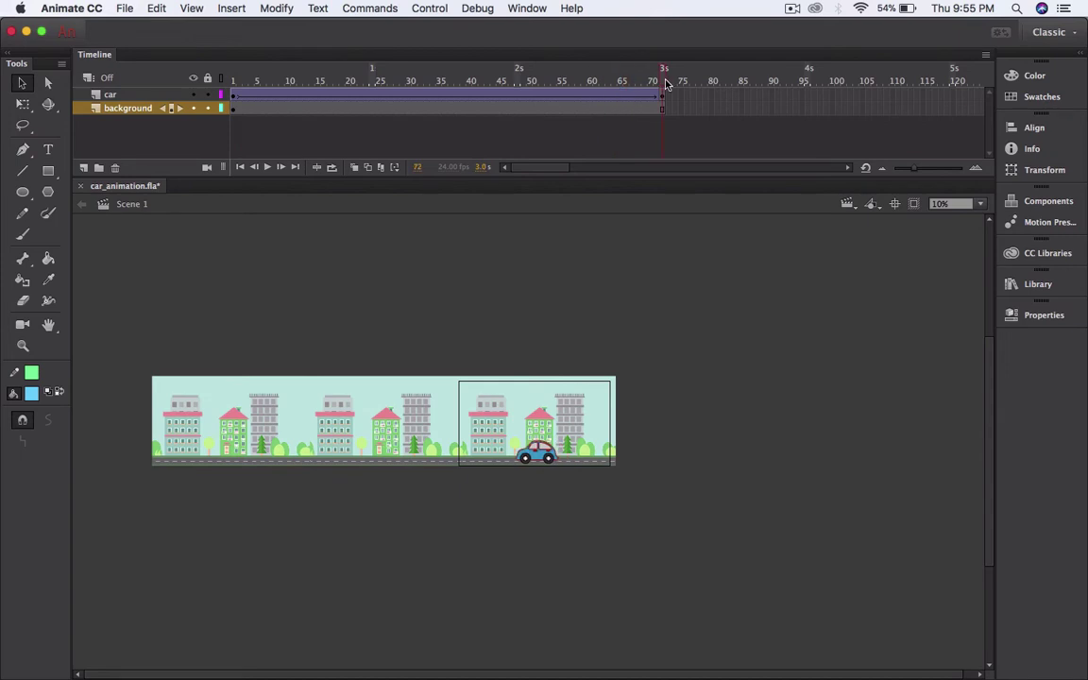
pyautogui.click(268, 168)
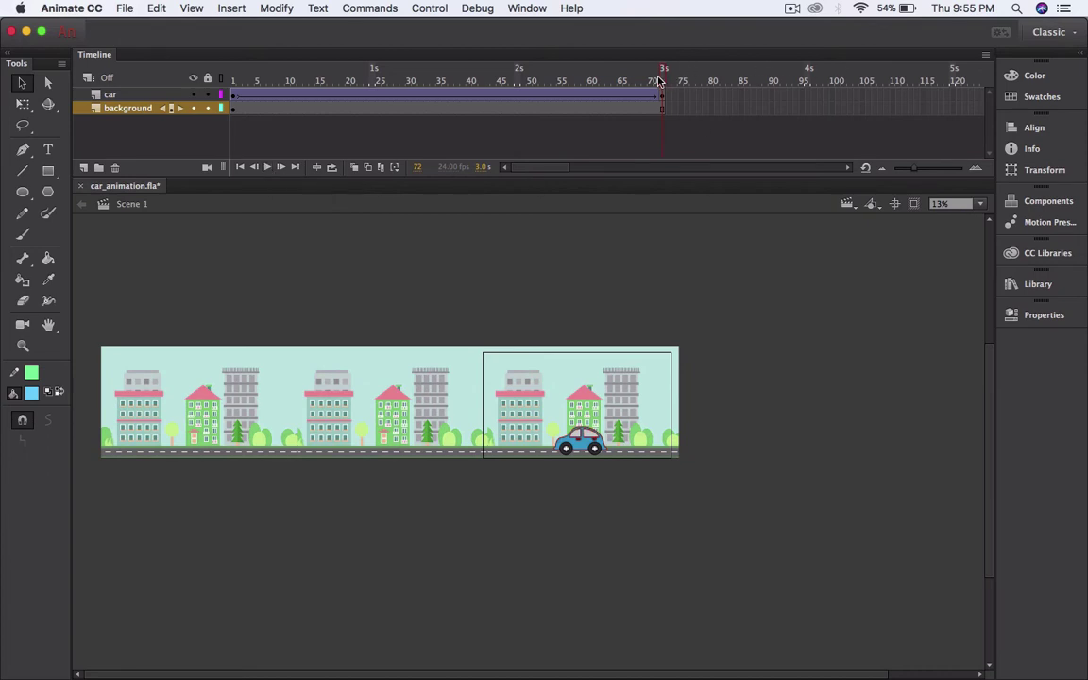
pyautogui.moveTo(646, 83); pyautogui.dragTo(408, 74)
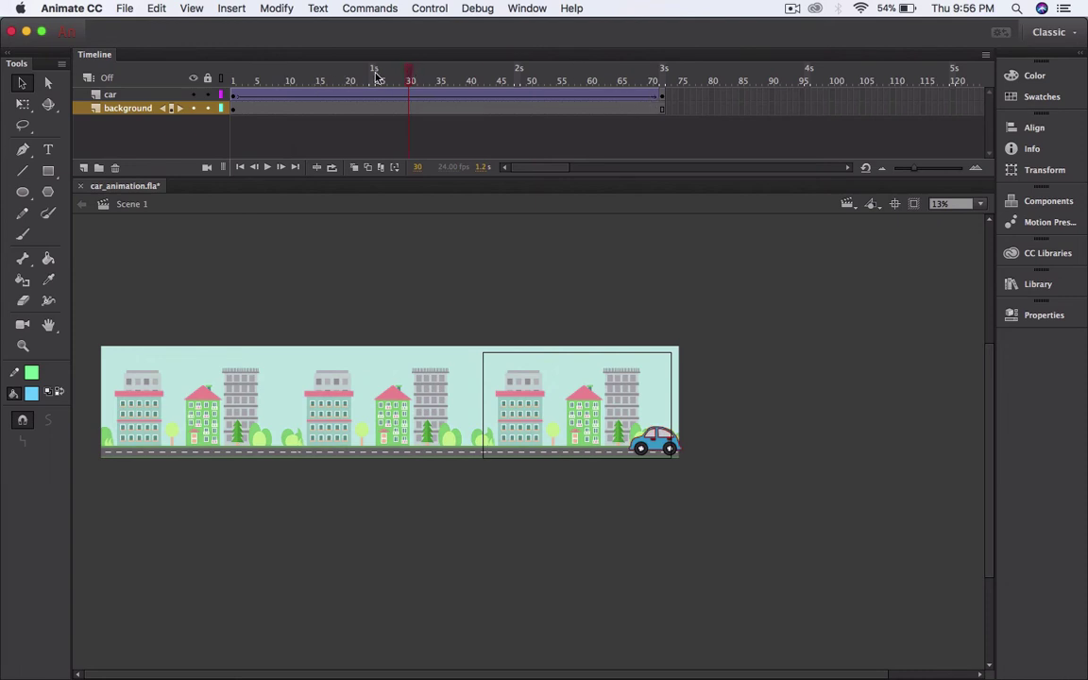
# - Remove frames 27 to 40 from both the car and background layers and play the shortened animation from frame 1
pyautogui.moveTo(389, 106); pyautogui.dragTo(469, 120)
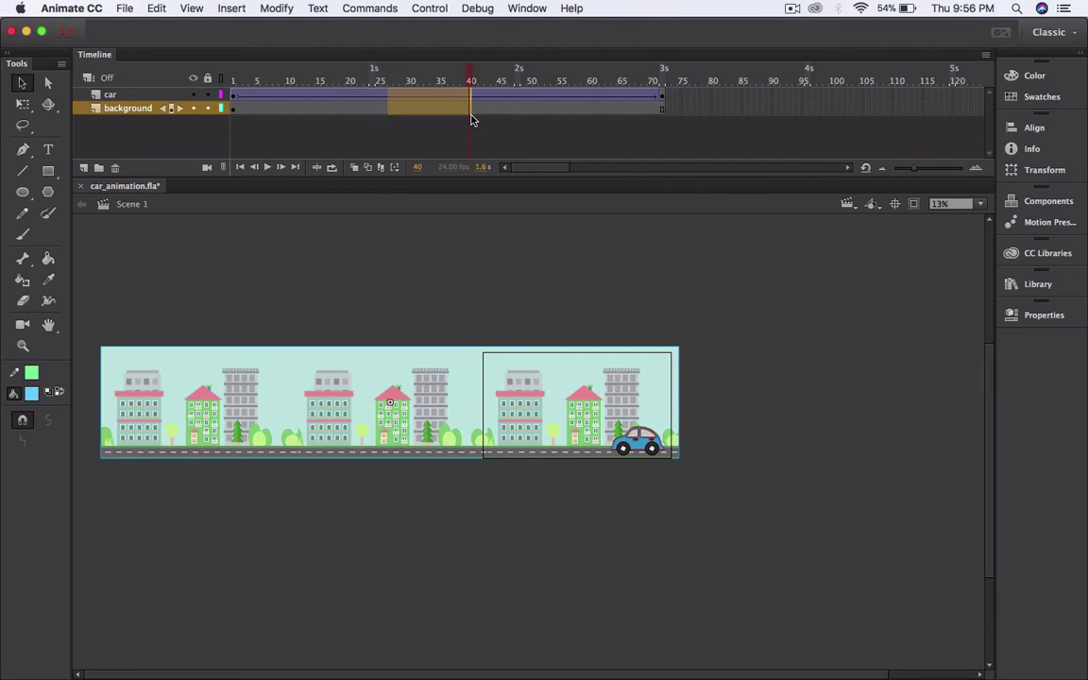
pyautogui.rightClick(448, 103)
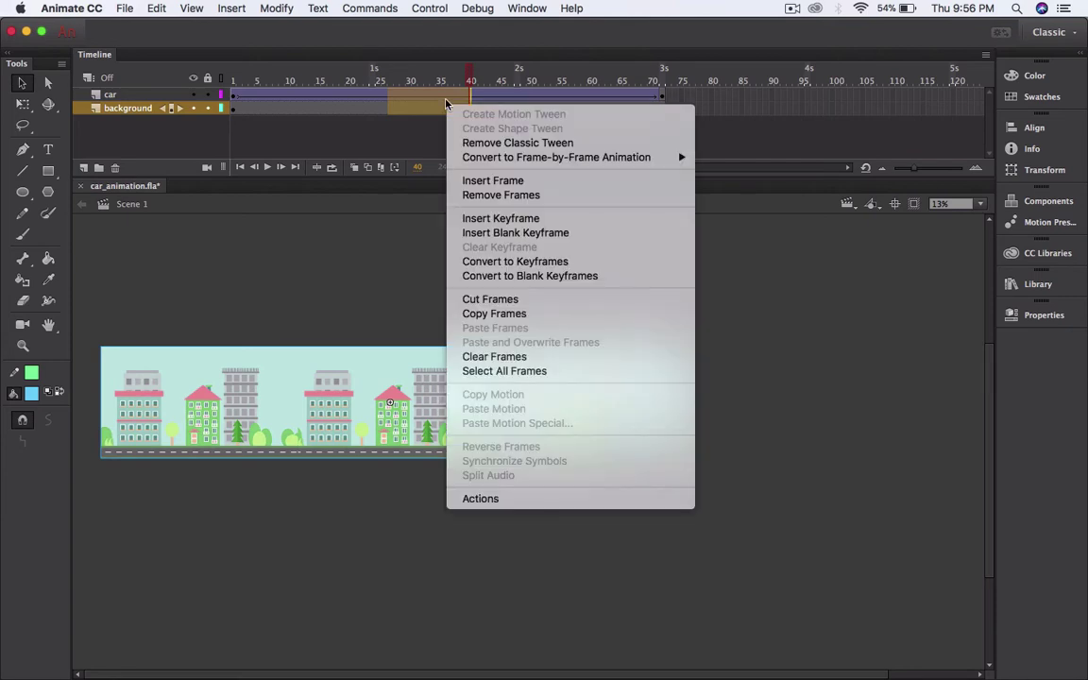
pyautogui.click(485, 195)
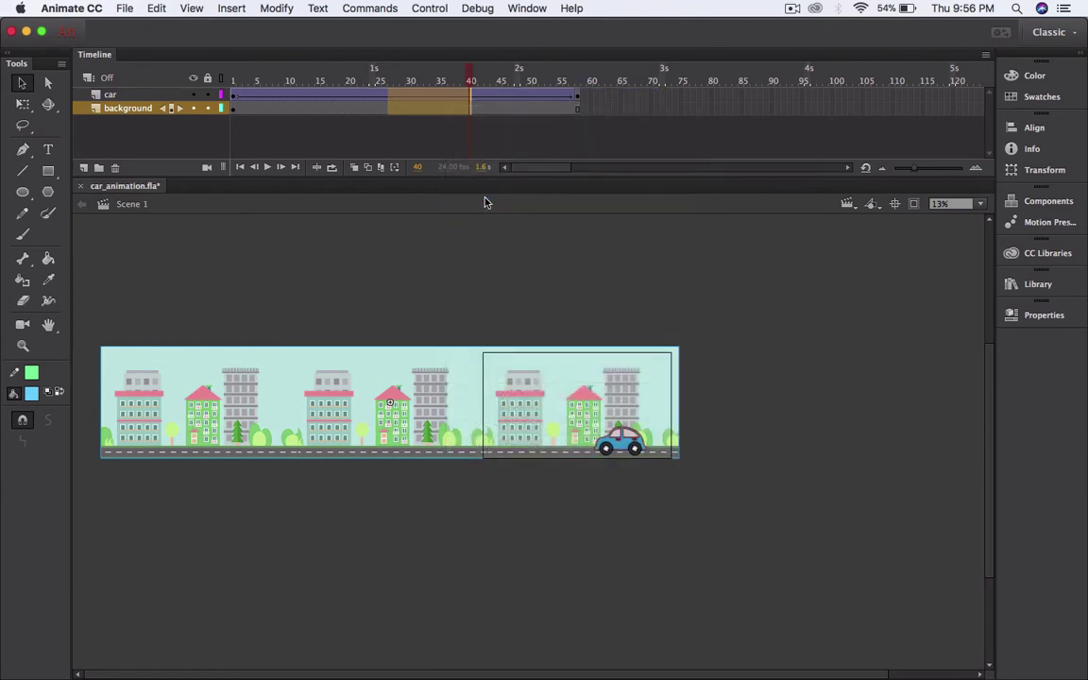
pyautogui.moveTo(461, 81); pyautogui.dragTo(232, 81)
pyautogui.click(267, 167)
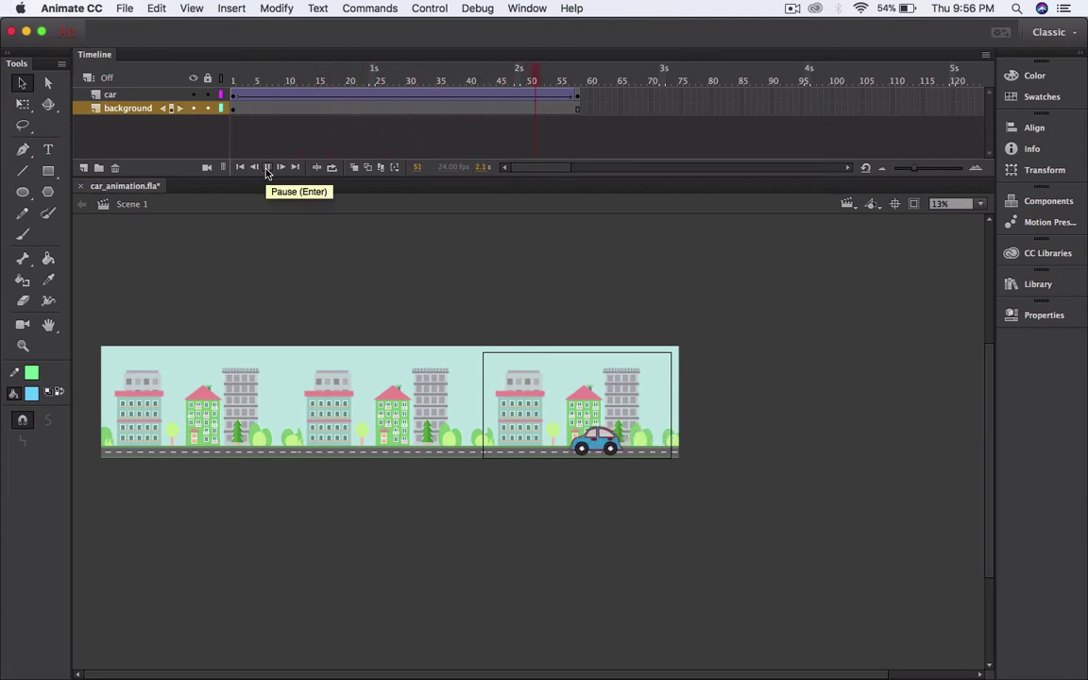
pyautogui.click(267, 167)
pyautogui.click(267, 167)
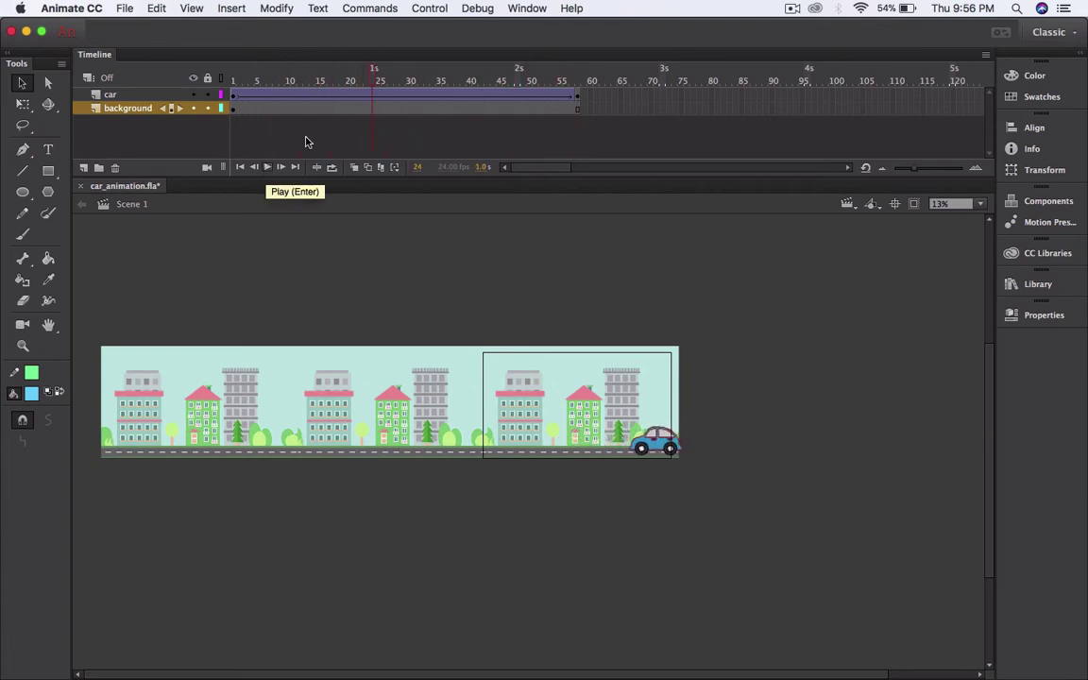
# - Remove frames 15 to 31 from both layers and replay the animation from frame 1
pyautogui.moveTo(337, 76); pyautogui.dragTo(414, 120)
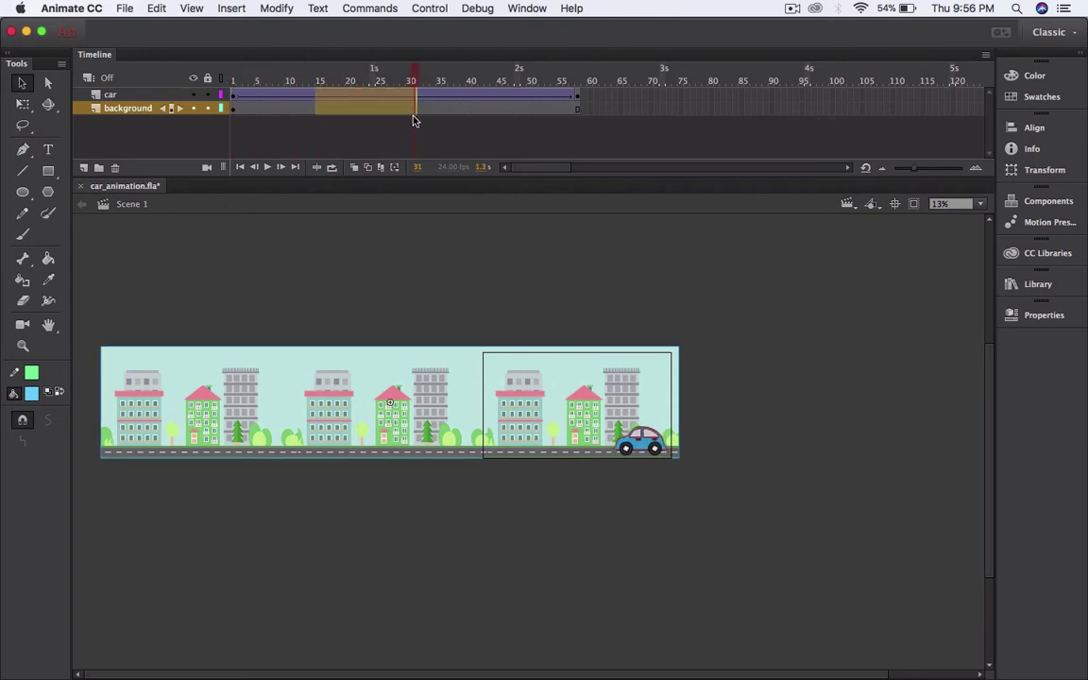
pyautogui.rightClick(374, 104)
pyautogui.click(429, 195)
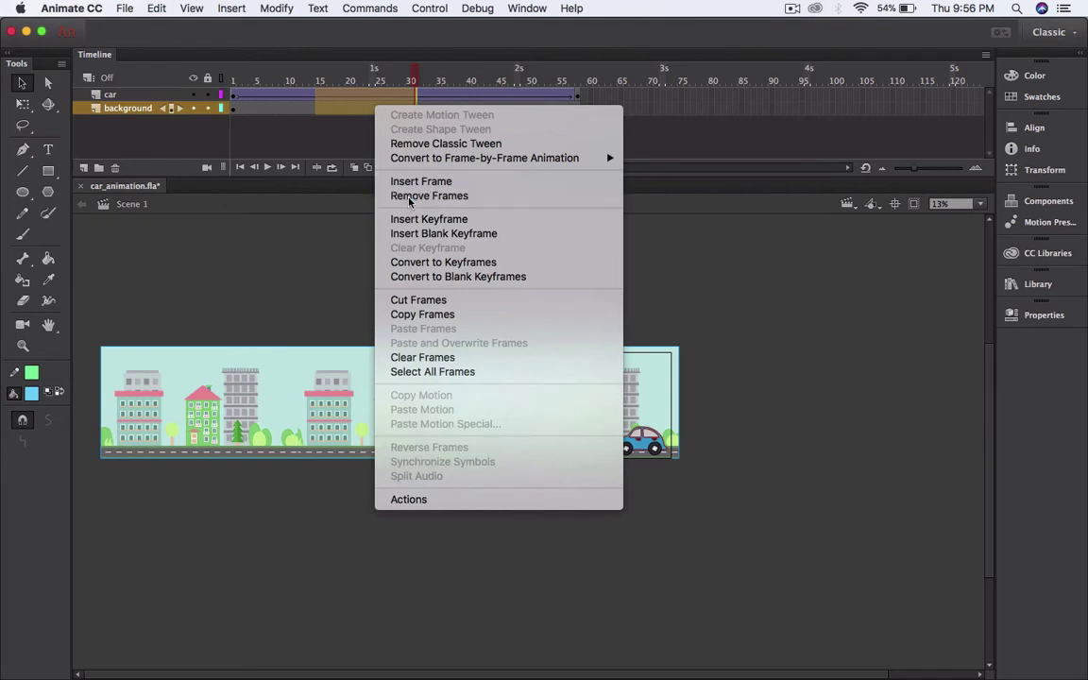
pyautogui.moveTo(415, 81); pyautogui.dragTo(232, 83)
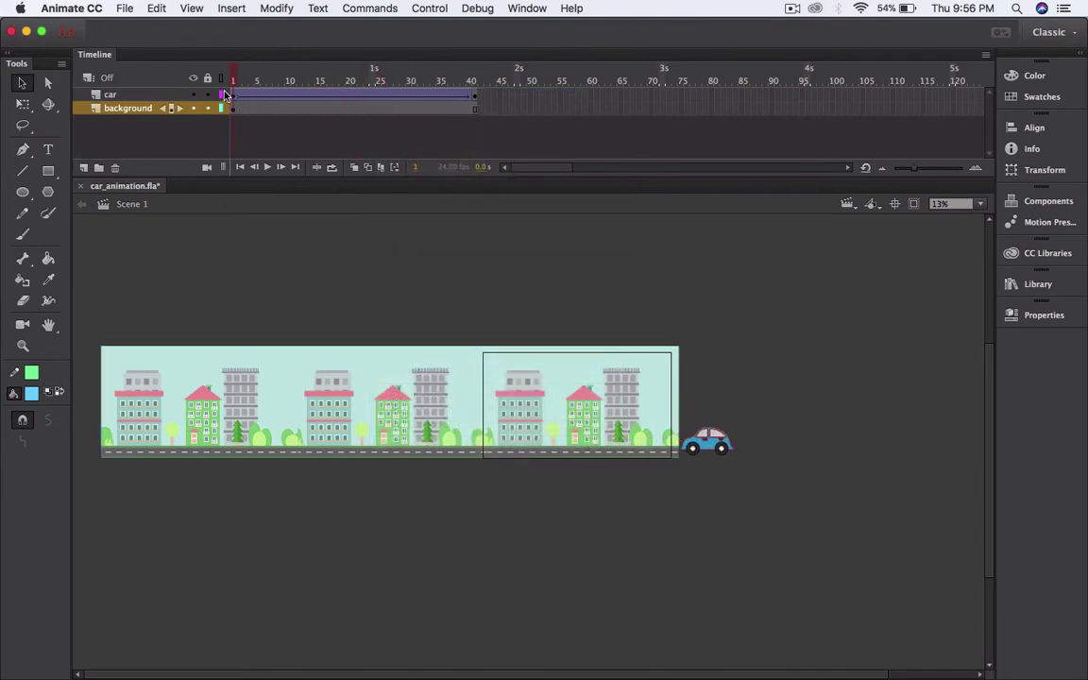
pyautogui.click(268, 167)
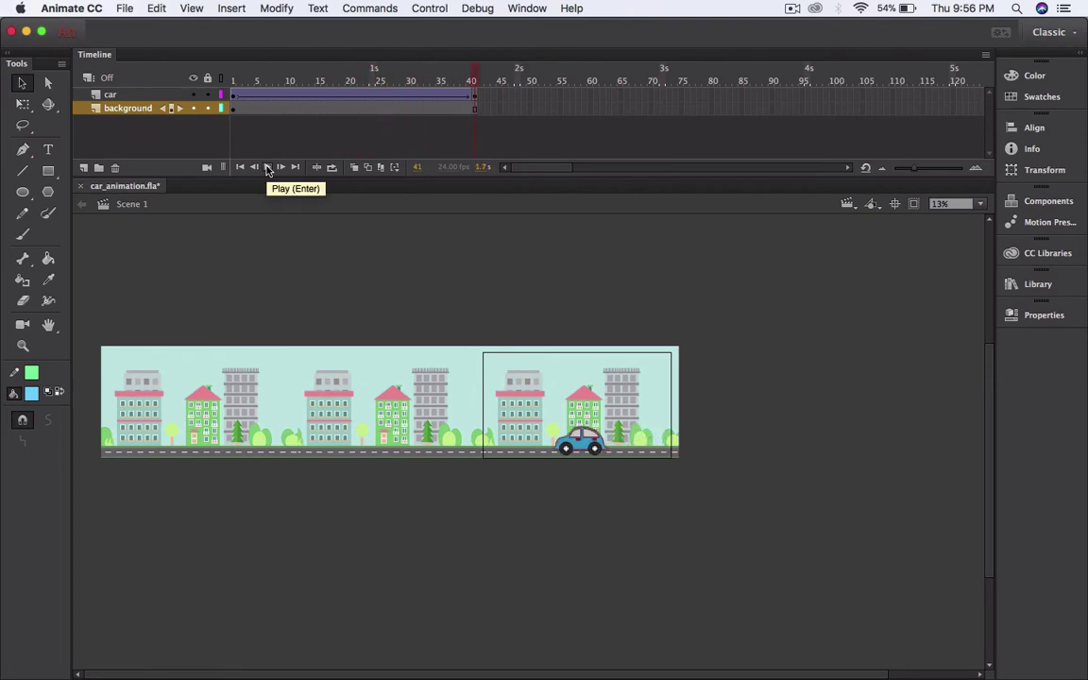
pyautogui.click(389, 412)
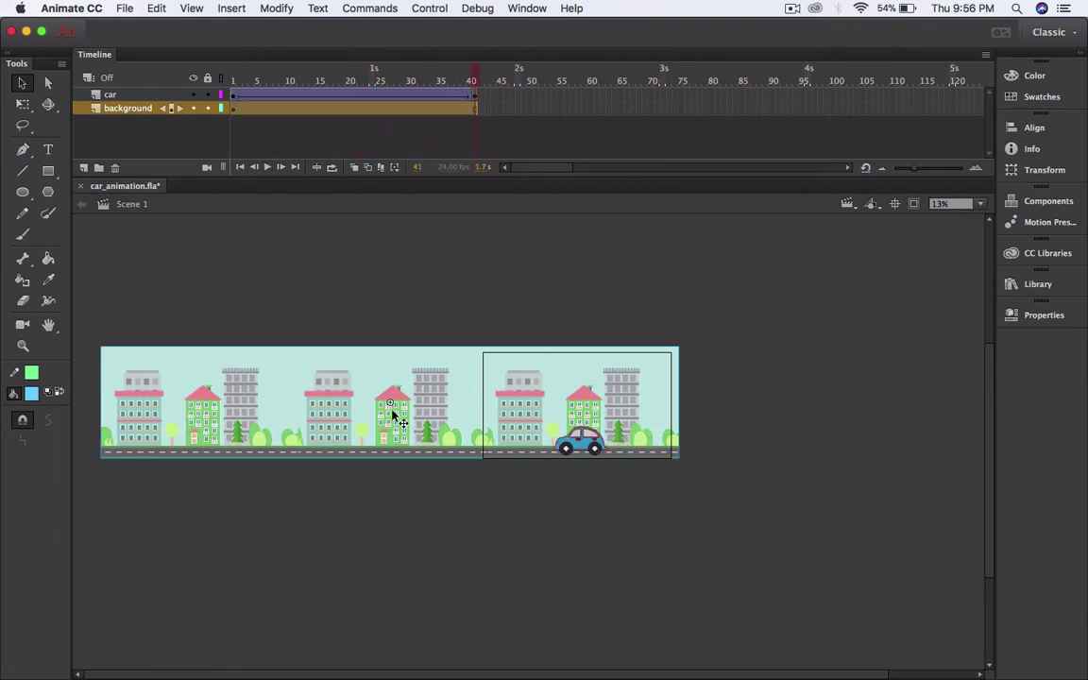
pyautogui.moveTo(347, 408); pyautogui.dragTo(651, 413)
pyautogui.press('super+z')
# - Insert keyframes at frame 72 on both the car and background layers
pyautogui.click(665, 102)
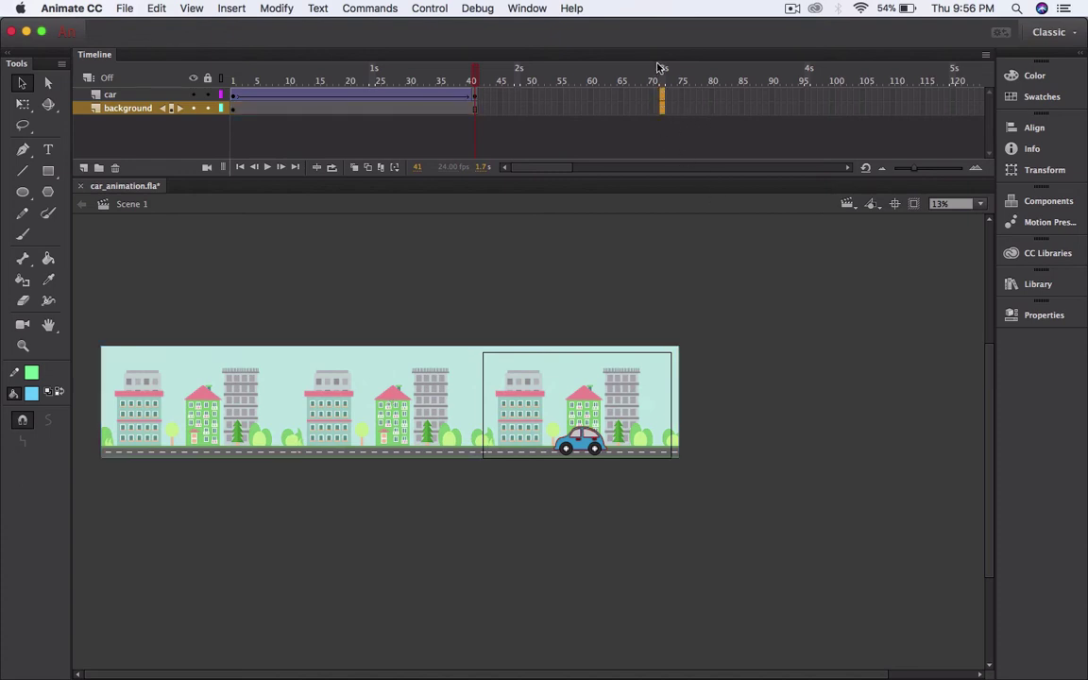
pyautogui.moveTo(661, 102); pyautogui.dragTo(664, 102)
pyautogui.rightClick(664, 102)
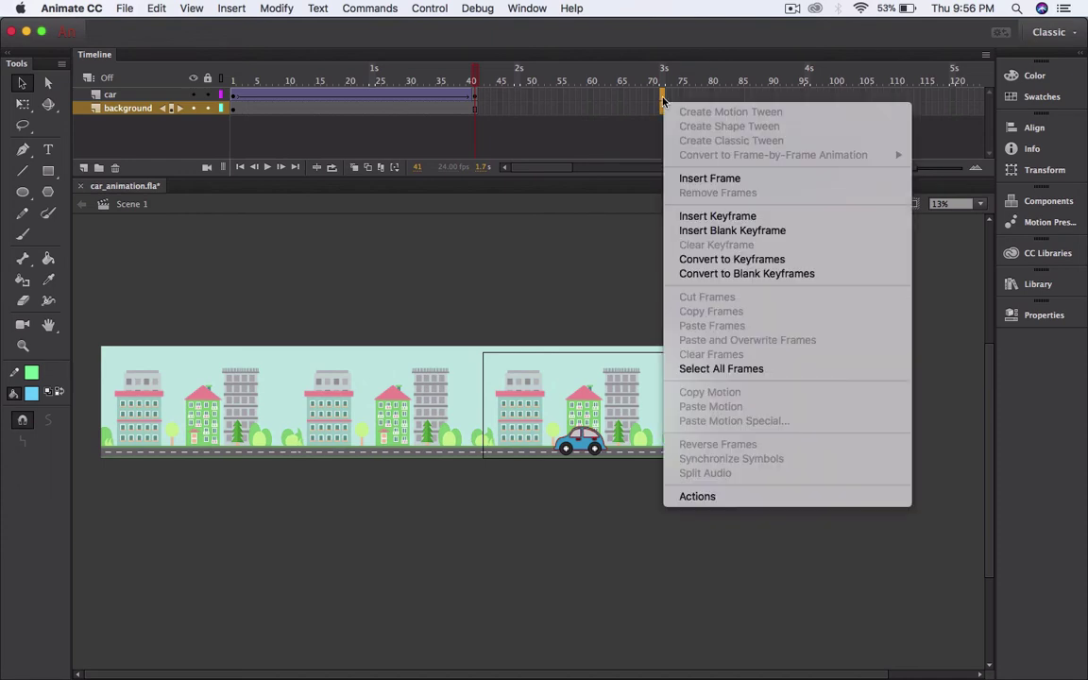
pyautogui.click(718, 217)
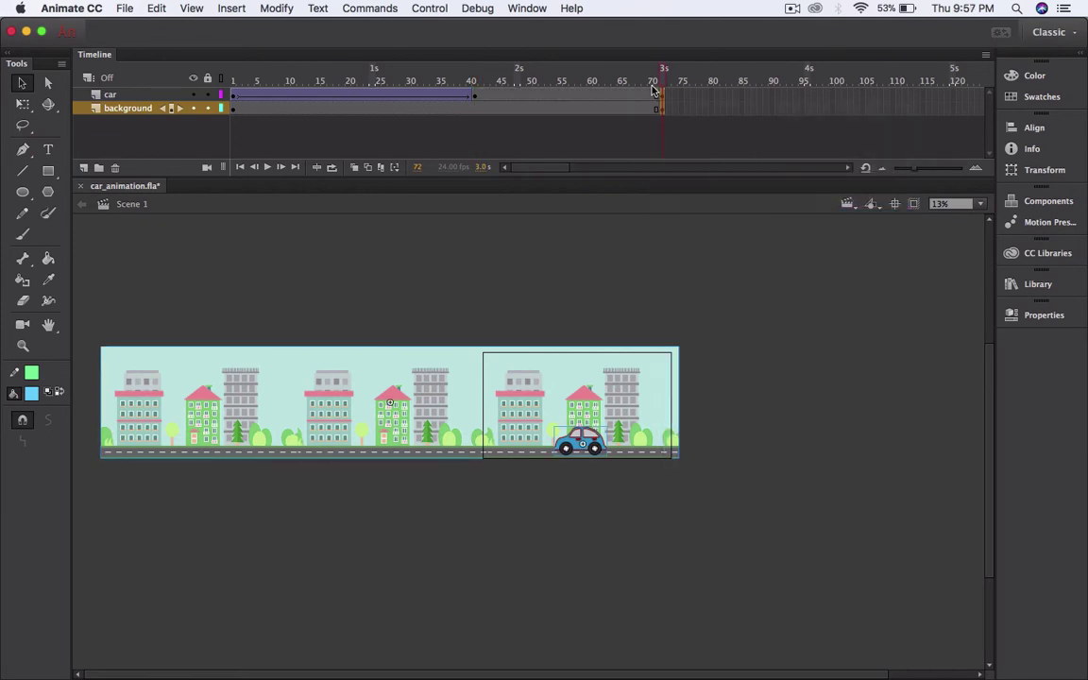
# - Insert a keyframe at frame 41 on the background layer, where the car's tween ends
pyautogui.moveTo(654, 87); pyautogui.dragTo(479, 85)
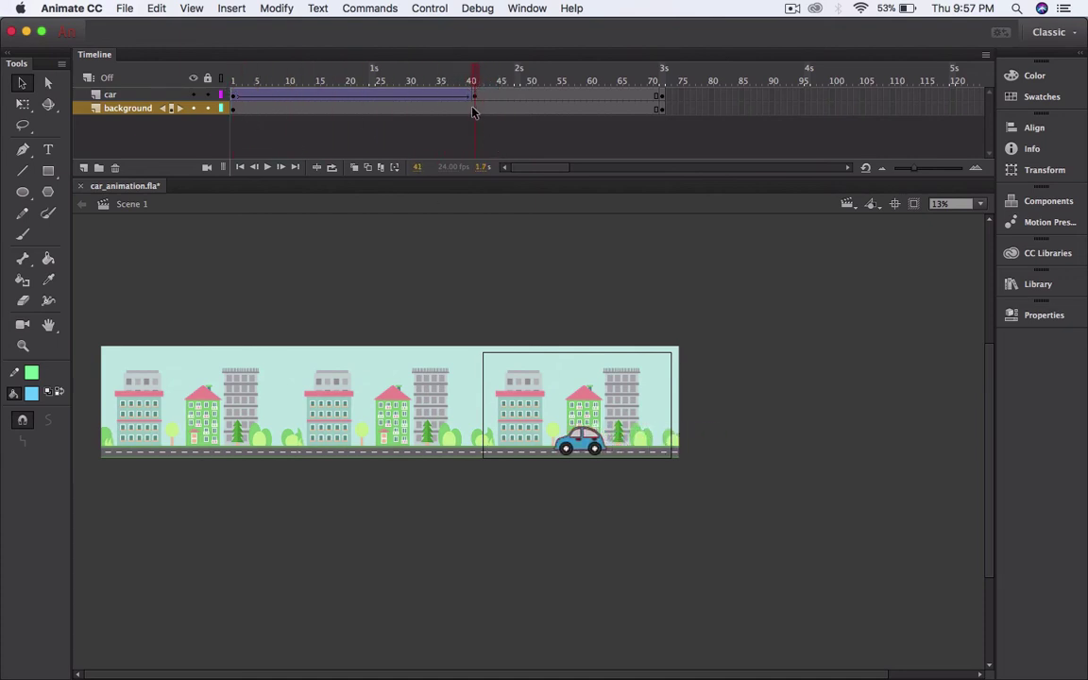
pyautogui.click(475, 110)
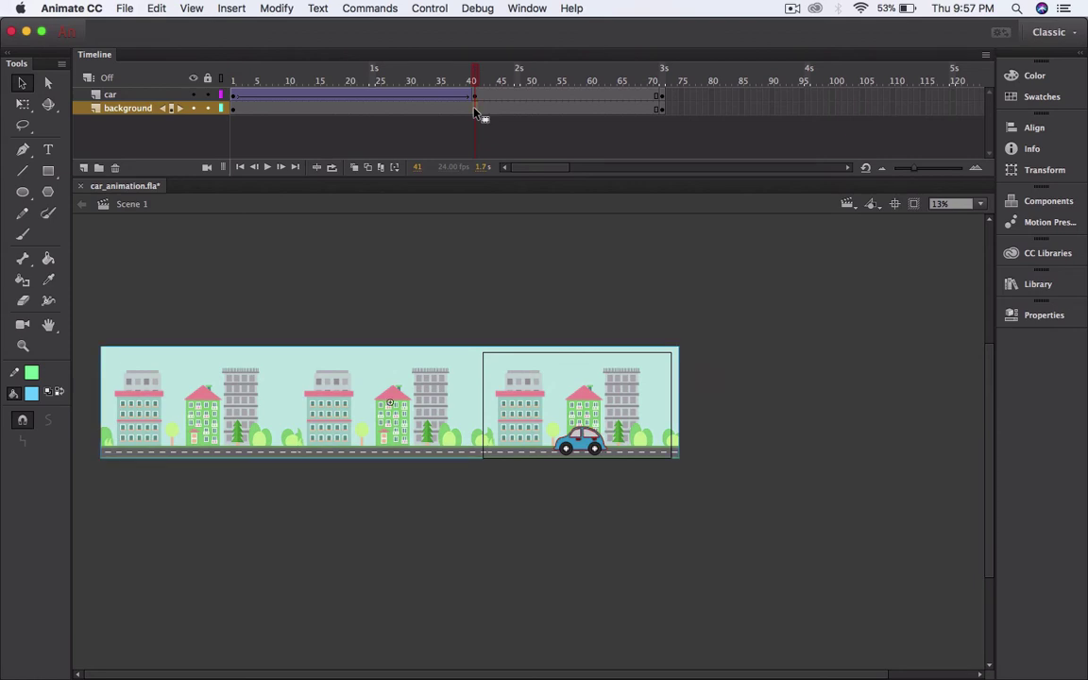
pyautogui.rightClick(475, 111)
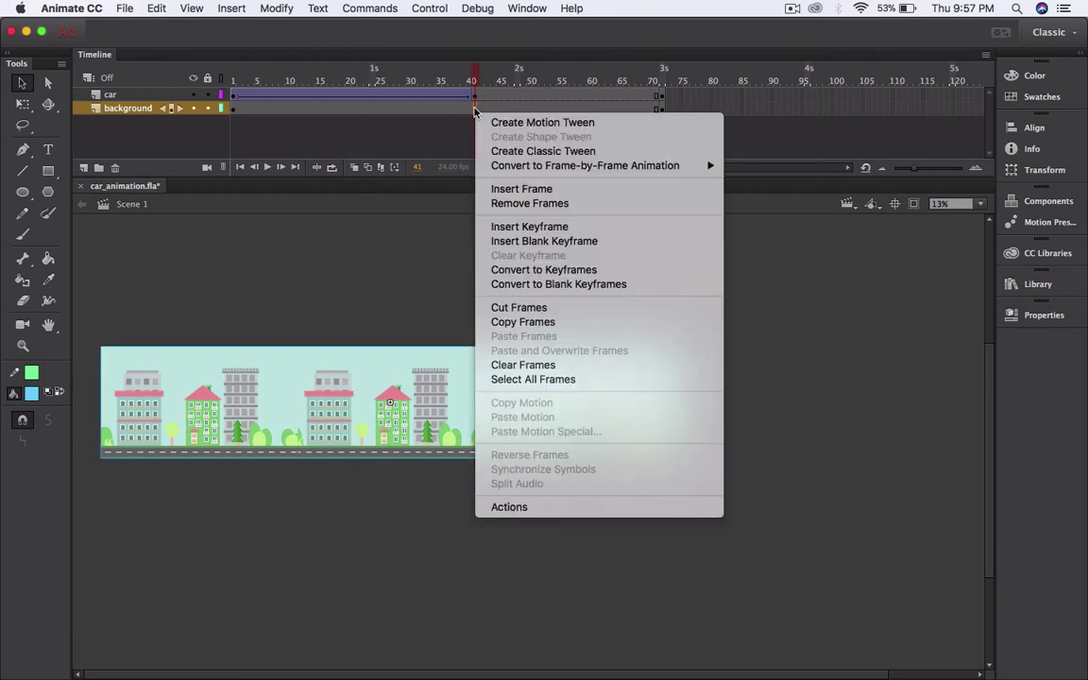
pyautogui.click(521, 227)
pyautogui.moveTo(475, 83); pyautogui.dragTo(476, 109)
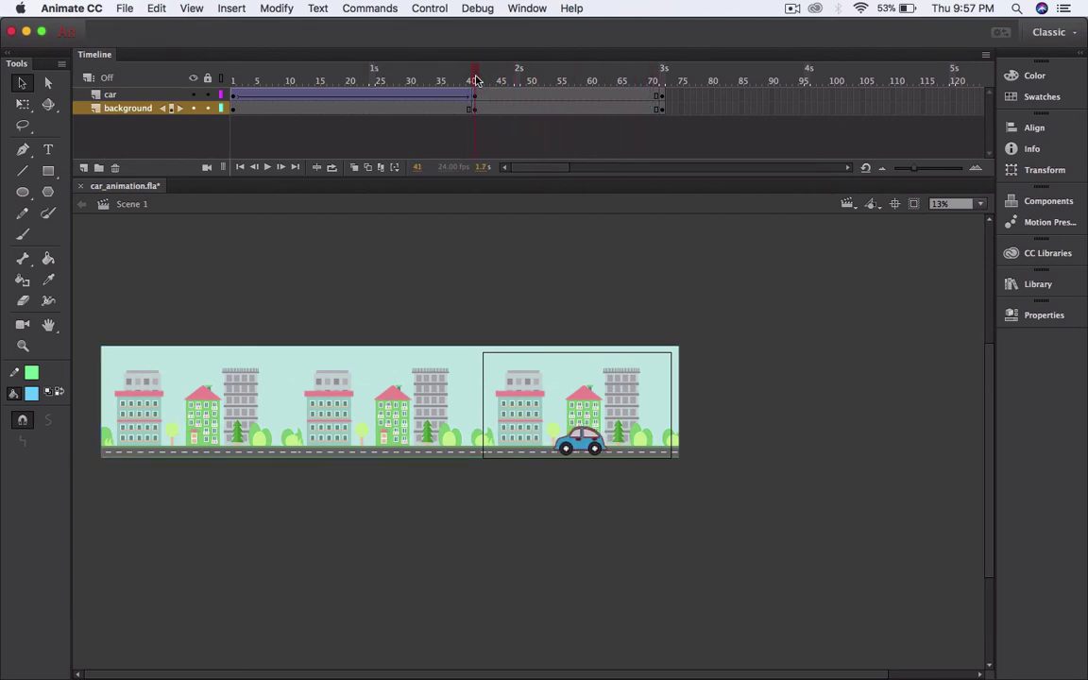
# - At frame 72, move the background strip horizontally to the right until its leftmost city section covers the stage
pyautogui.moveTo(475, 81); pyautogui.dragTo(664, 85)
pyautogui.click(664, 111)
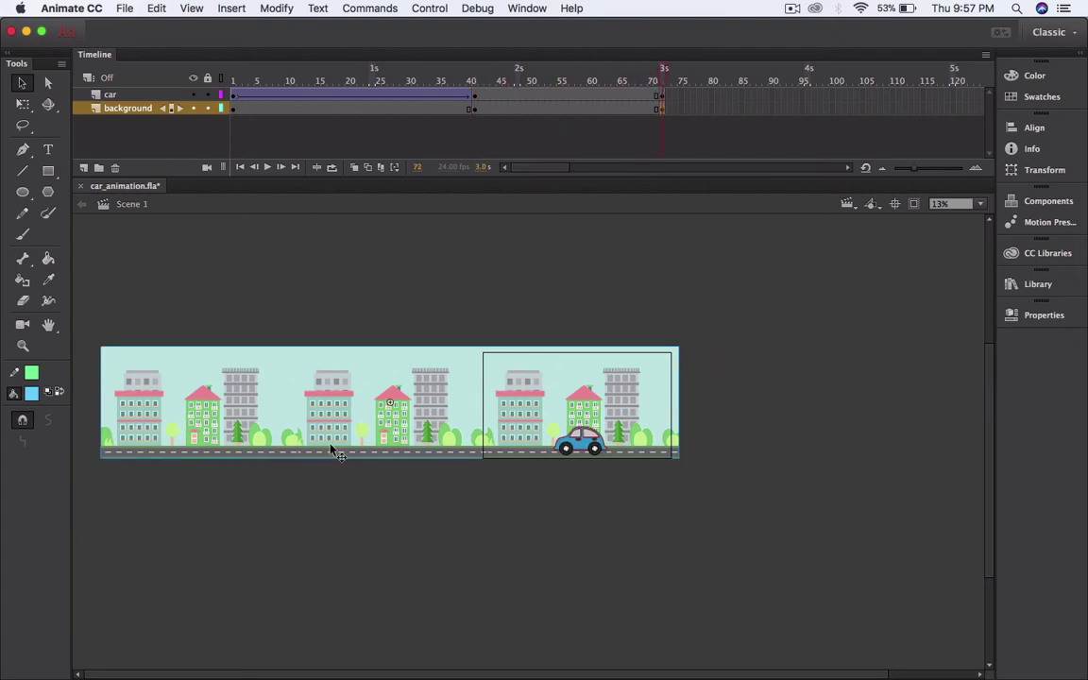
pyautogui.moveTo(267, 433); pyautogui.dragTo(578, 368)
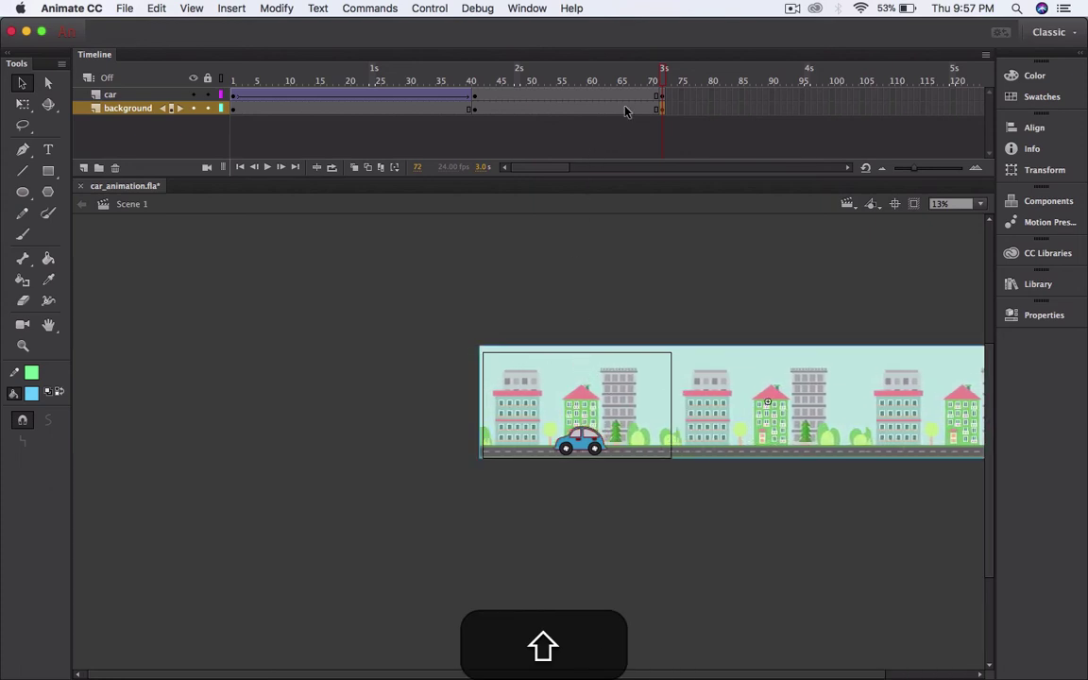
# - Create a classic tween on the background layer between frames 41 and 72 and play the animation from frame 1
pyautogui.moveTo(664, 87); pyautogui.dragTo(615, 90)
pyautogui.rightClick(549, 110)
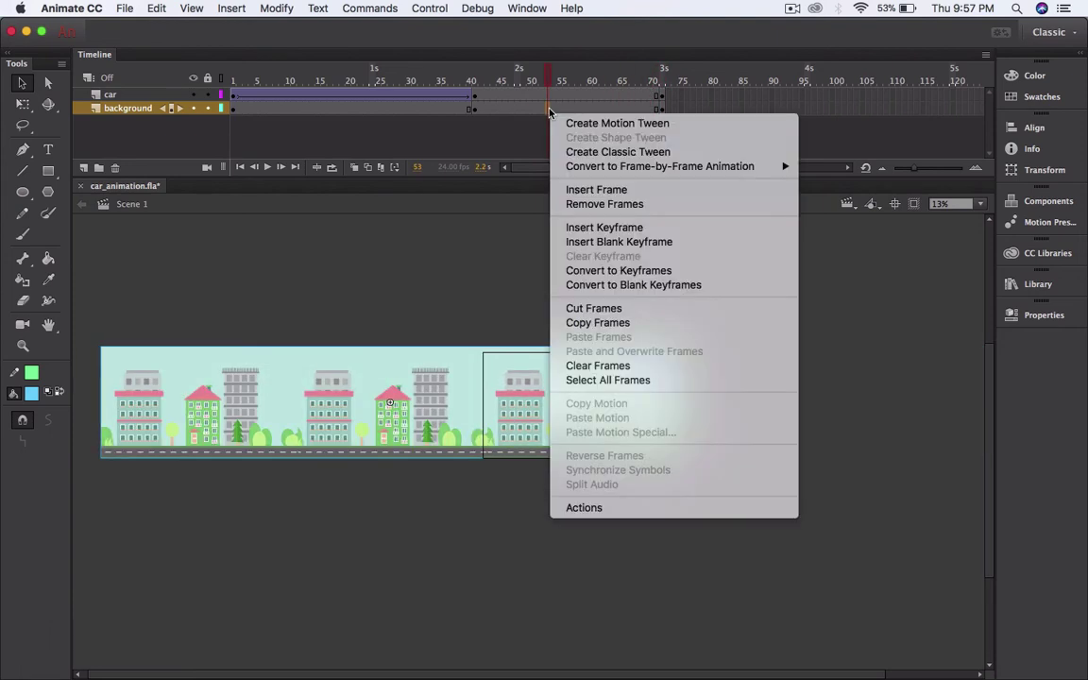
pyautogui.click(593, 152)
pyautogui.moveTo(546, 85); pyautogui.dragTo(154, 123)
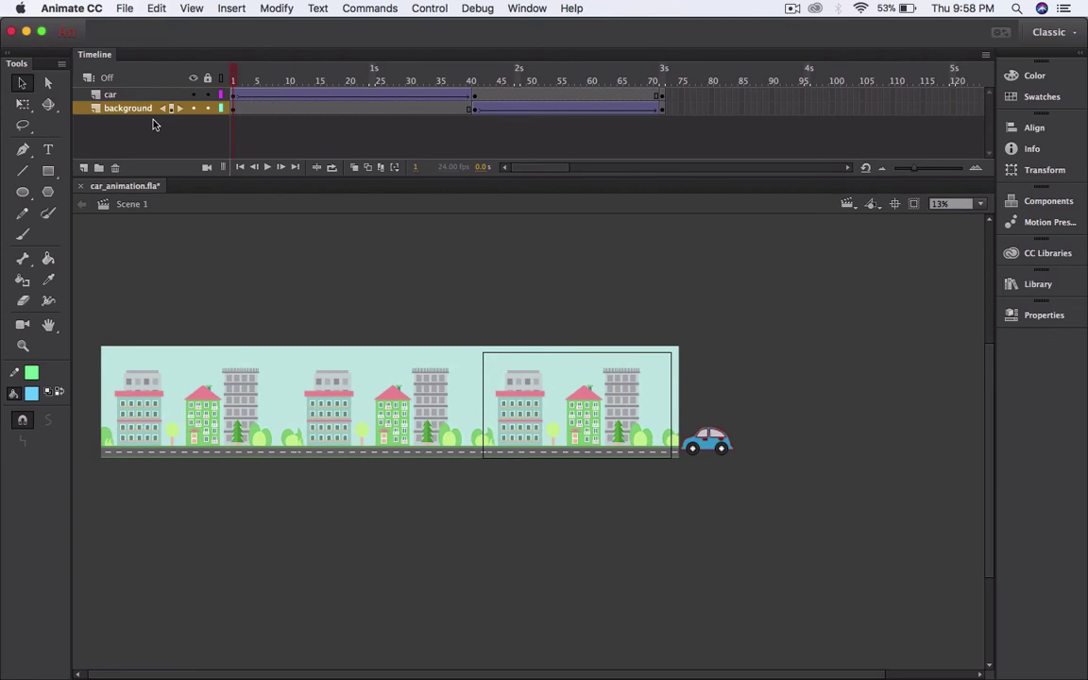
pyautogui.click(267, 167)
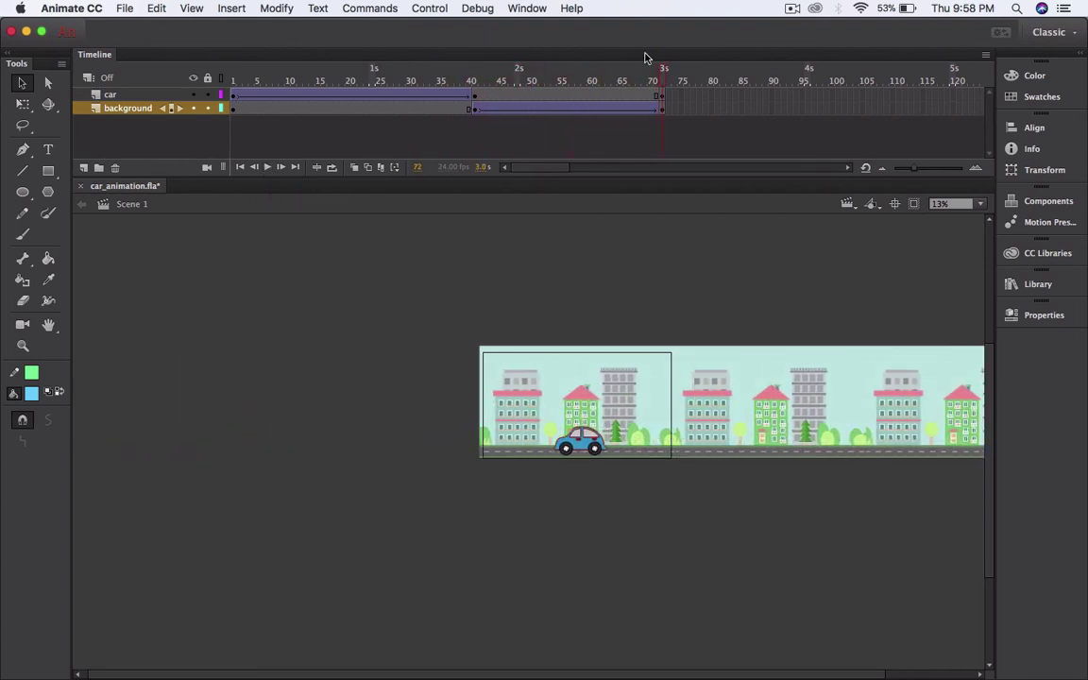
# - Set the classic ease of the background tween between frames 41 and 72 to -100
pyautogui.moveTo(664, 77); pyautogui.dragTo(518, 98)
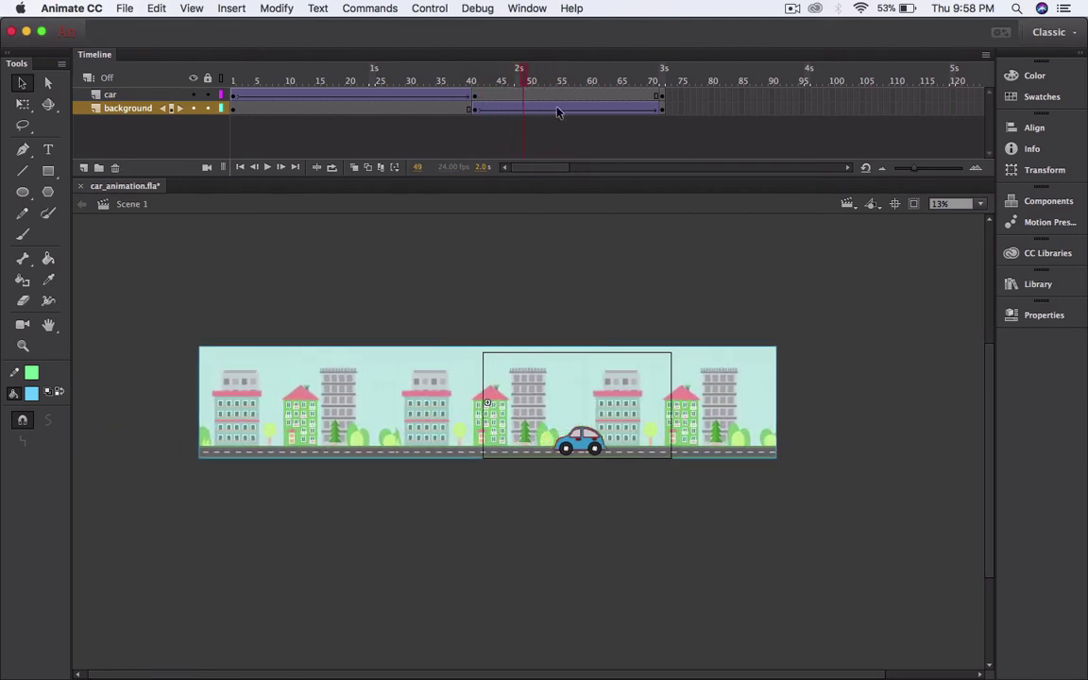
pyautogui.click(558, 114)
pyautogui.click(1062, 318)
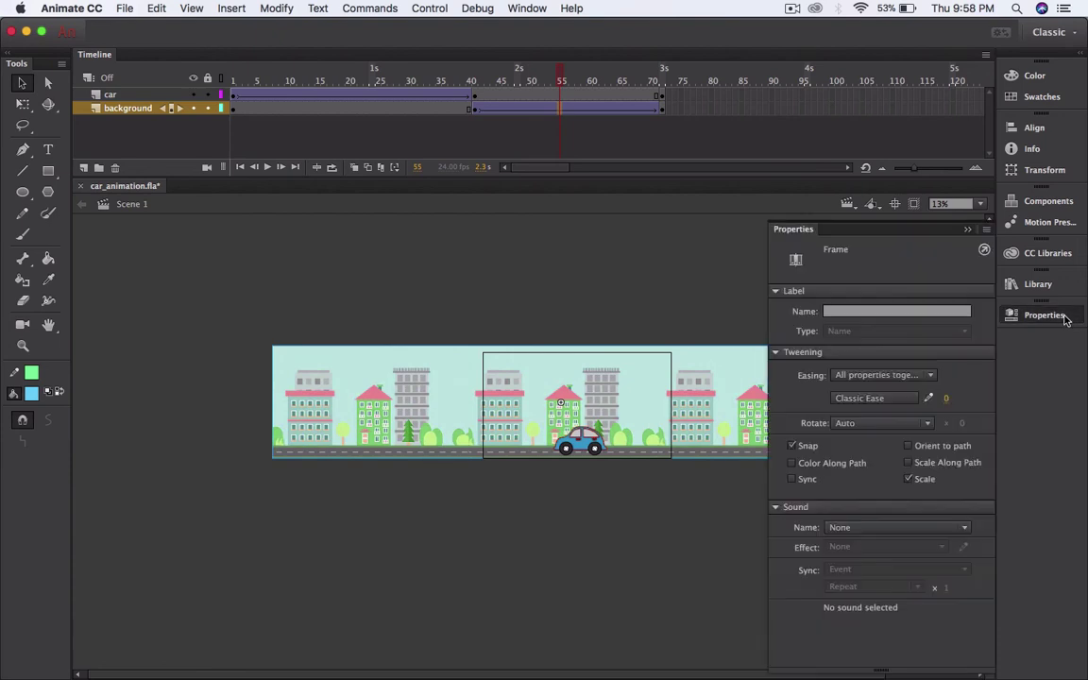
pyautogui.click(948, 399)
pyautogui.write('-')
pyautogui.write('100')
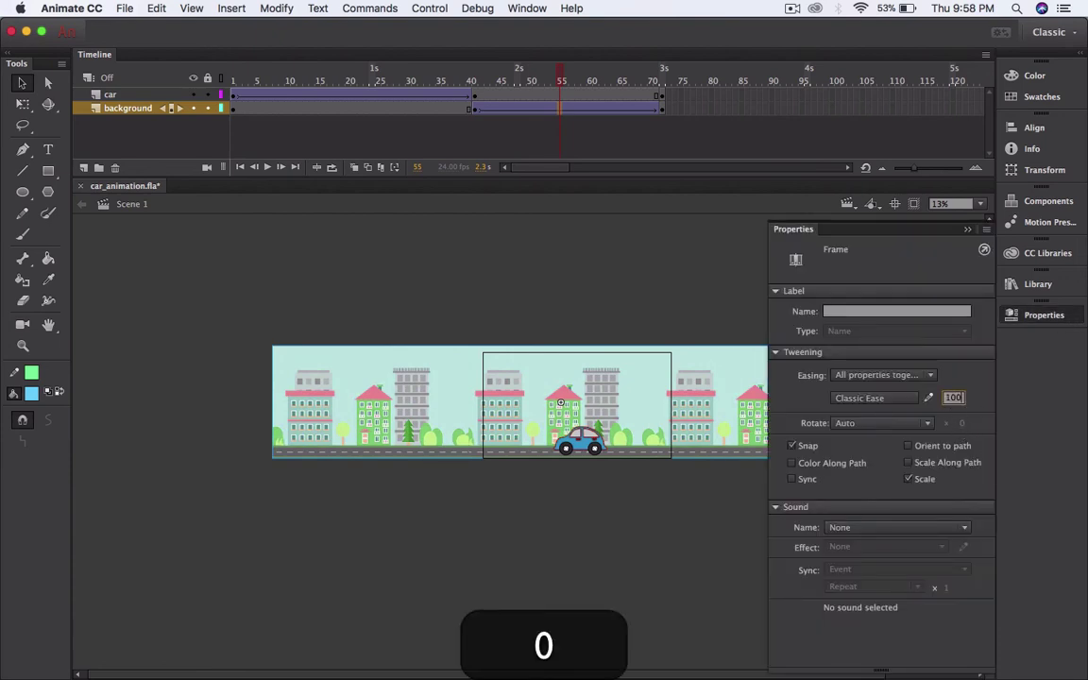
# - Apply the background tween's ease value and replay the animation from frame 1 several times to review the motion
pyautogui.press('Return')
pyautogui.click(243, 167)
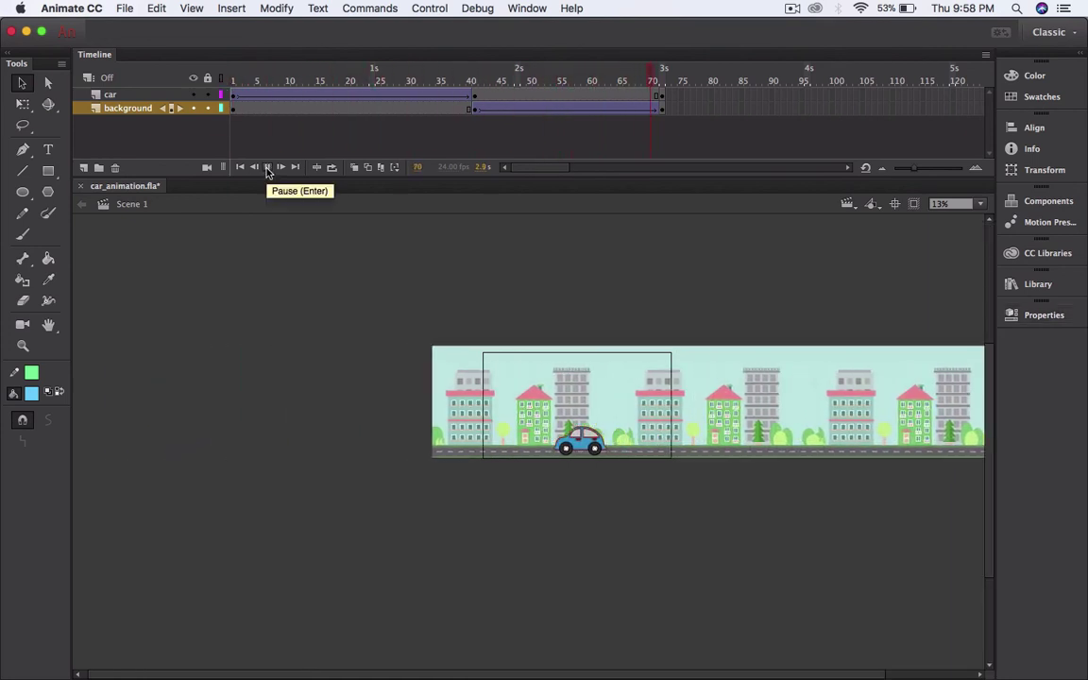
pyautogui.click(267, 167)
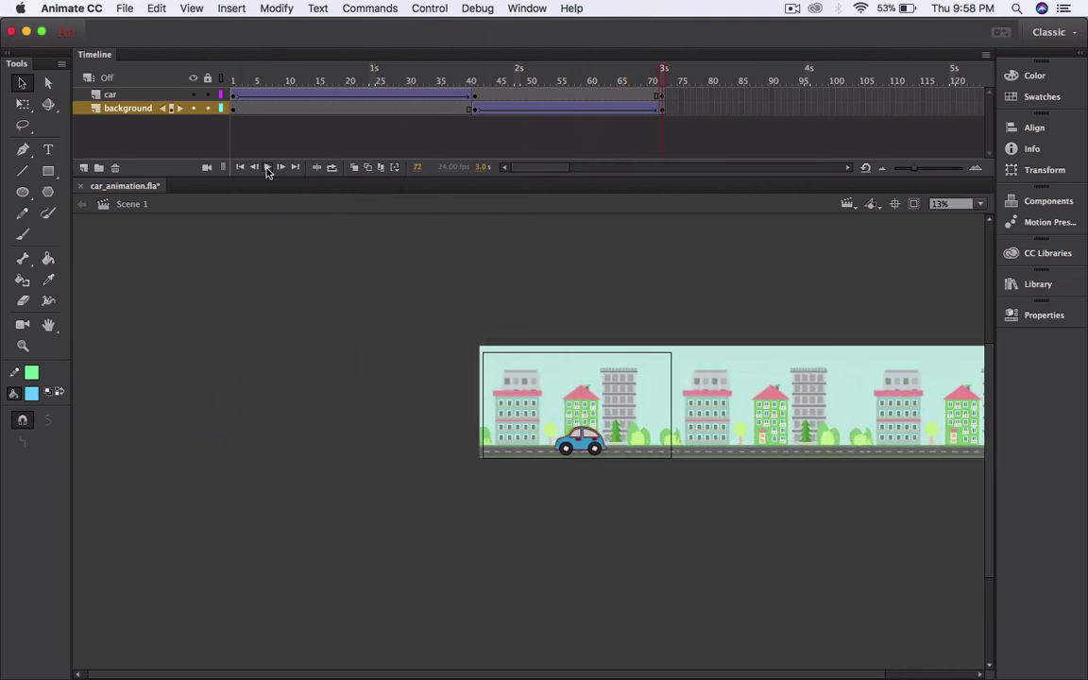
pyautogui.click(268, 167)
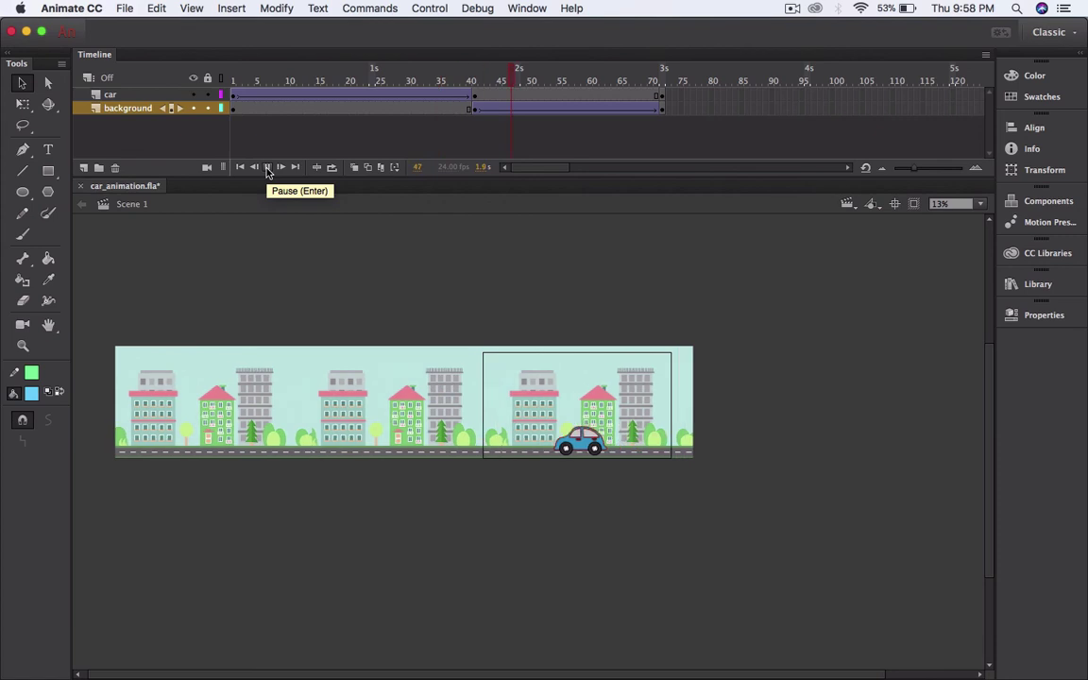
pyautogui.click(267, 167)
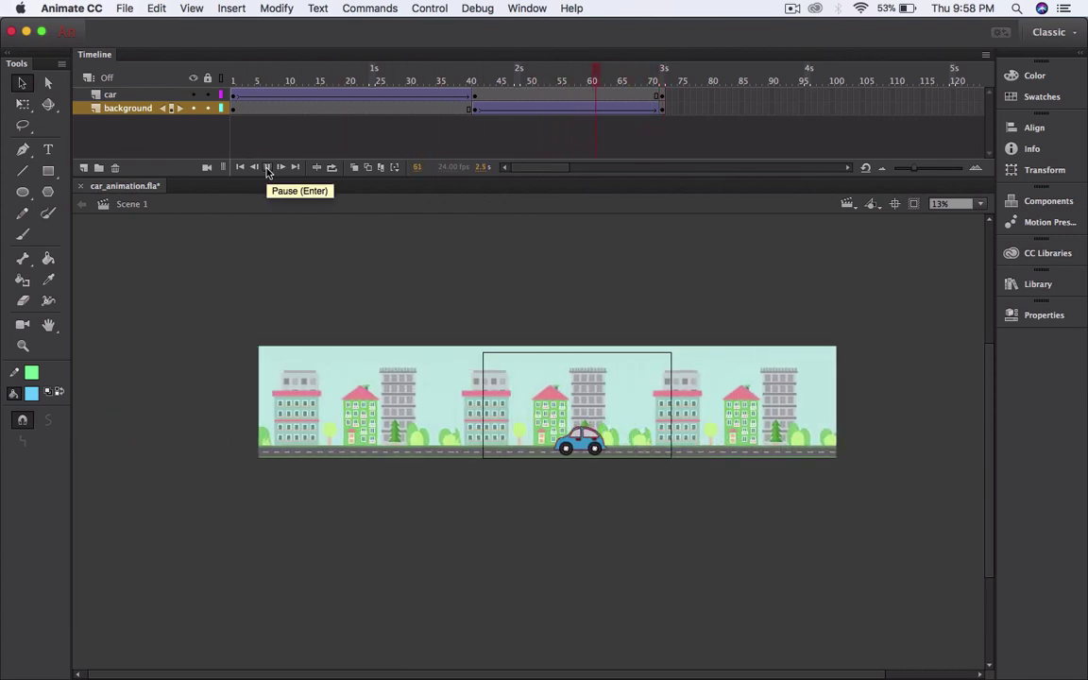
pyautogui.click(267, 167)
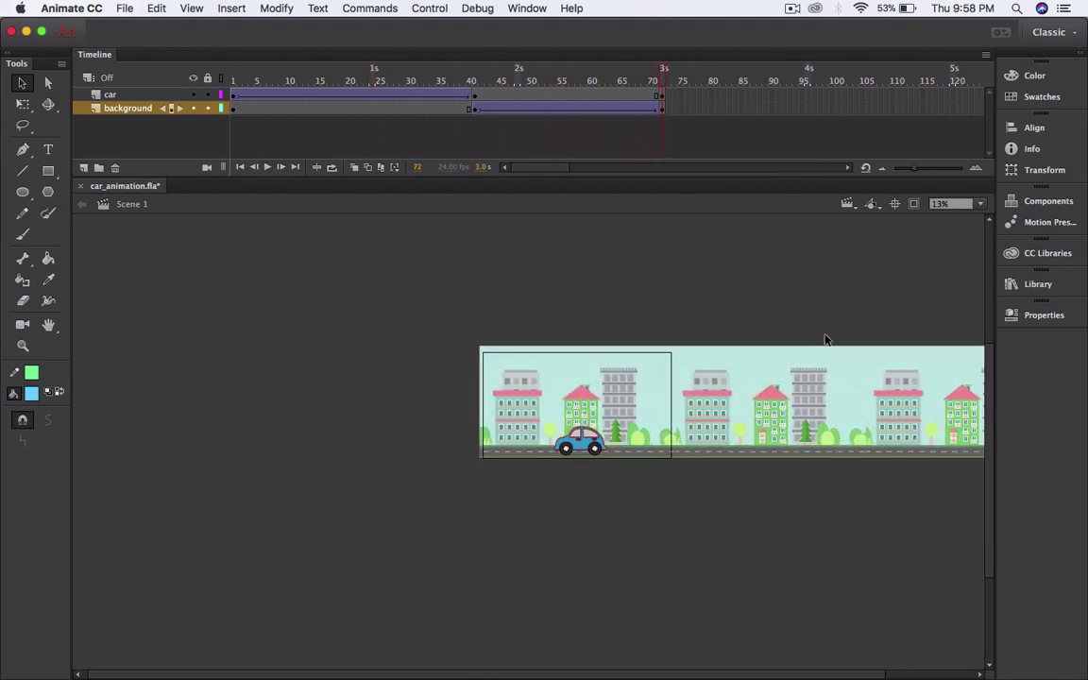
# - Save a custom ease for the background tween, extending the start handle to about frame 66 at 0% and the end handle to about frame 68 at 25%
pyautogui.click(563, 112)
pyautogui.click(1043, 314)
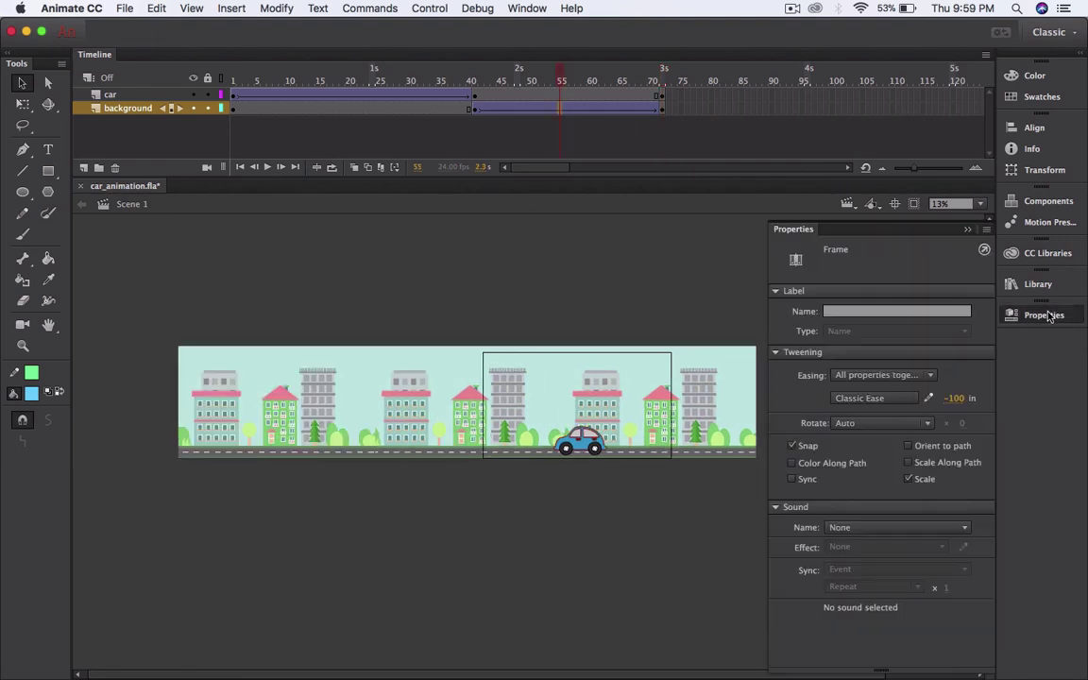
pyautogui.click(930, 399)
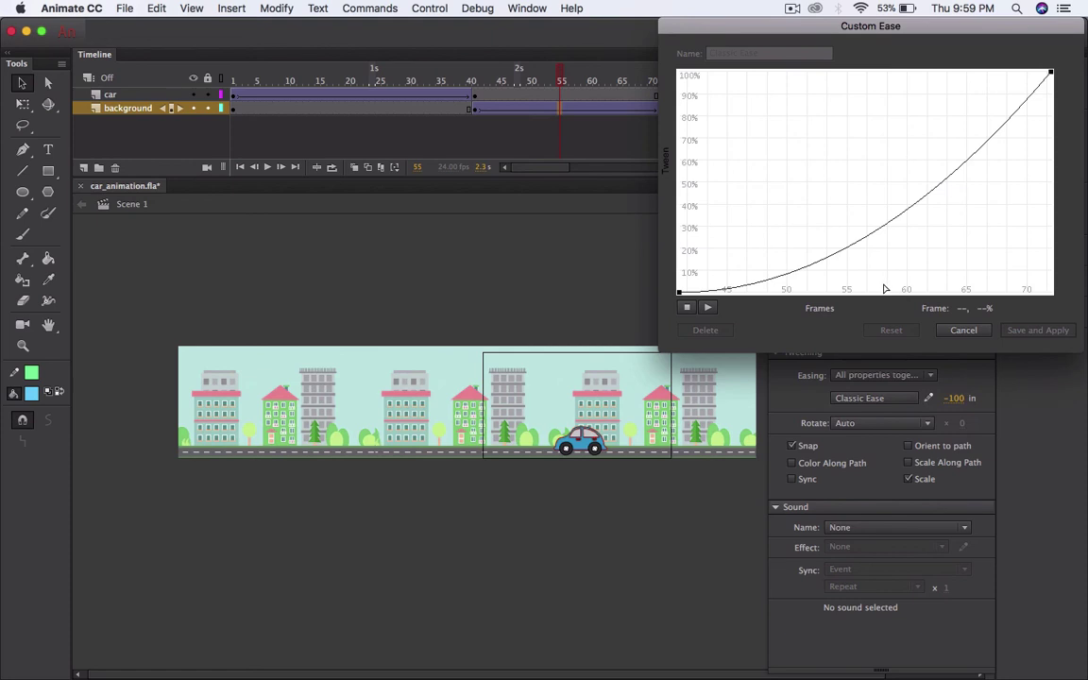
pyautogui.moveTo(679, 296); pyautogui.dragTo(979, 313)
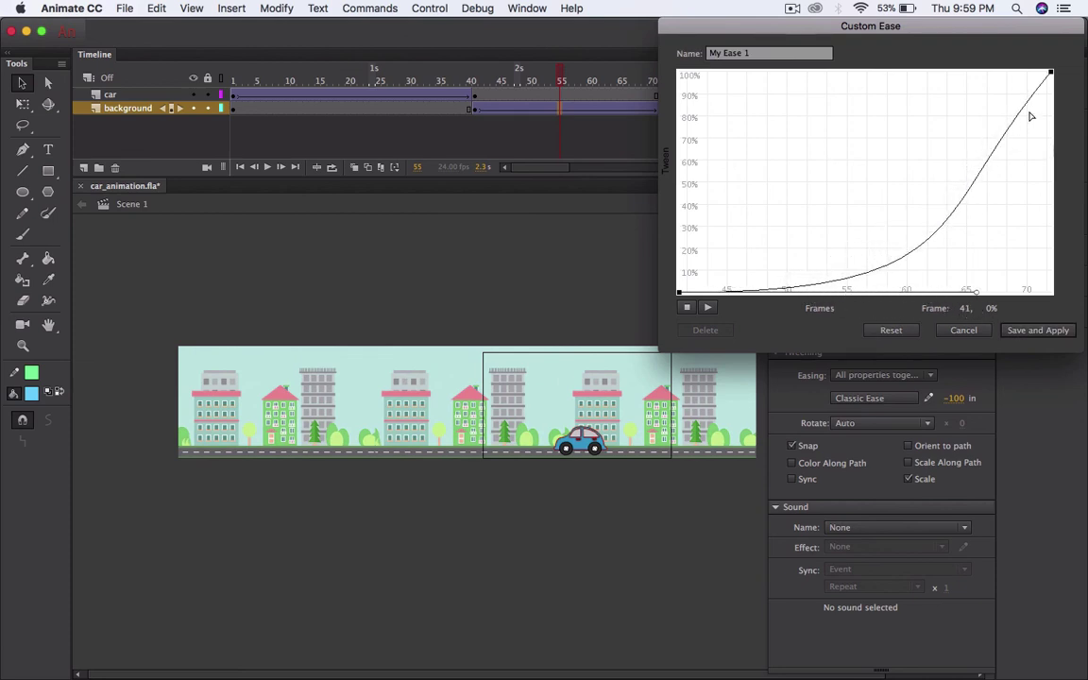
pyautogui.moveTo(1050, 74); pyautogui.dragTo(1003, 238)
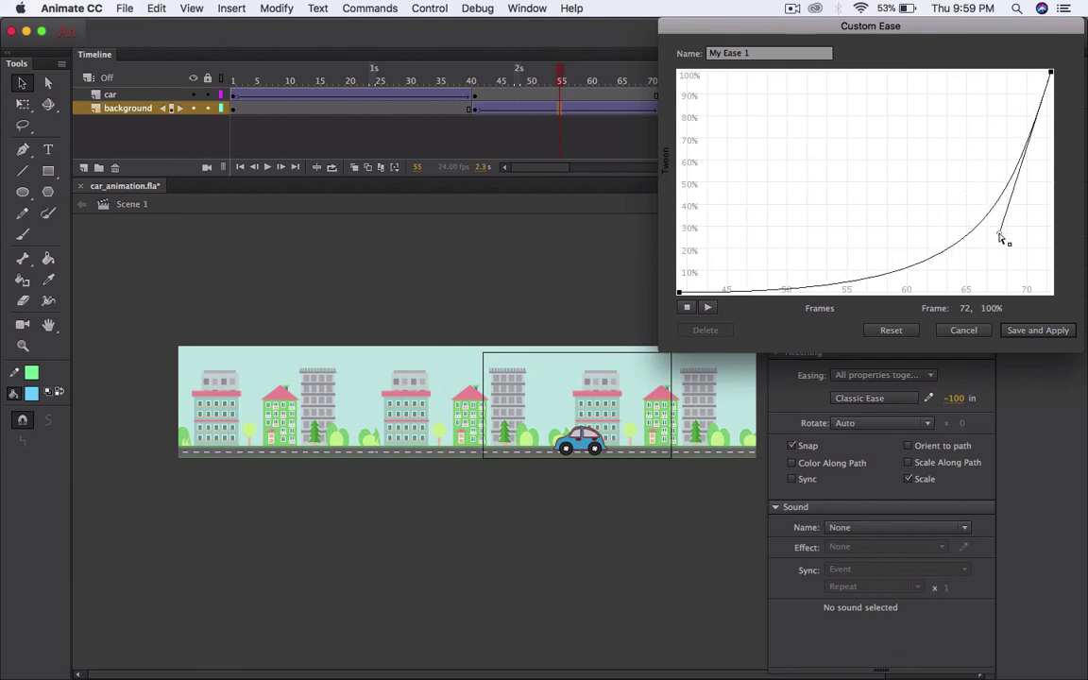
pyautogui.click(1037, 330)
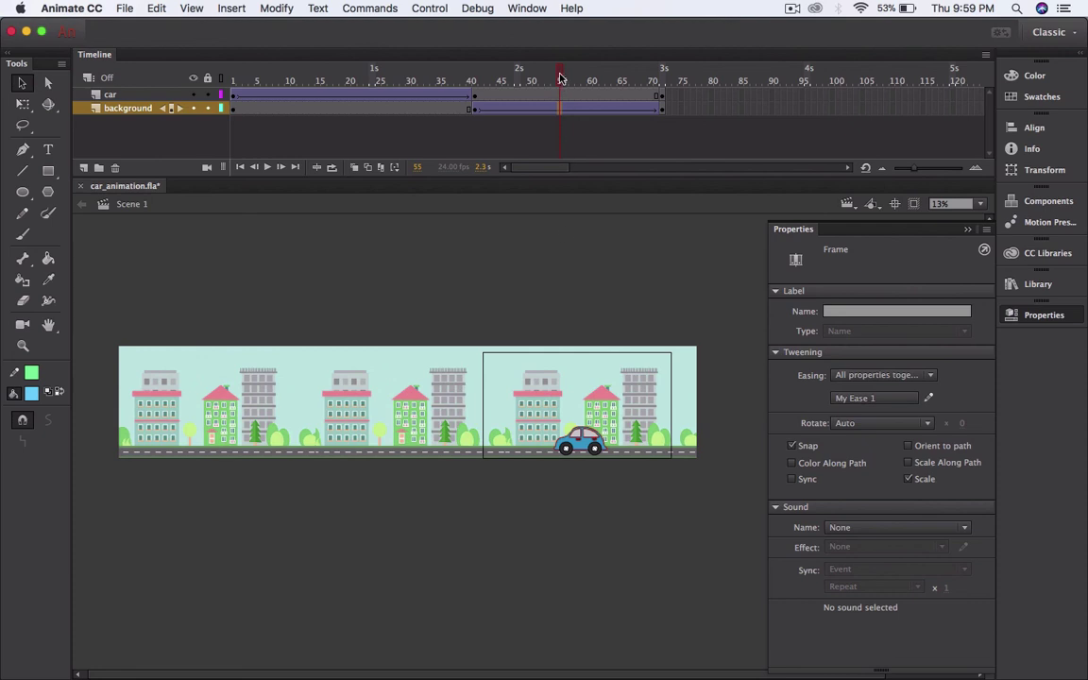
# - Replay the animation from frame 1 and scrub back through the final frames to check the background's custom ease
pyautogui.moveTo(560, 79); pyautogui.dragTo(124, 98)
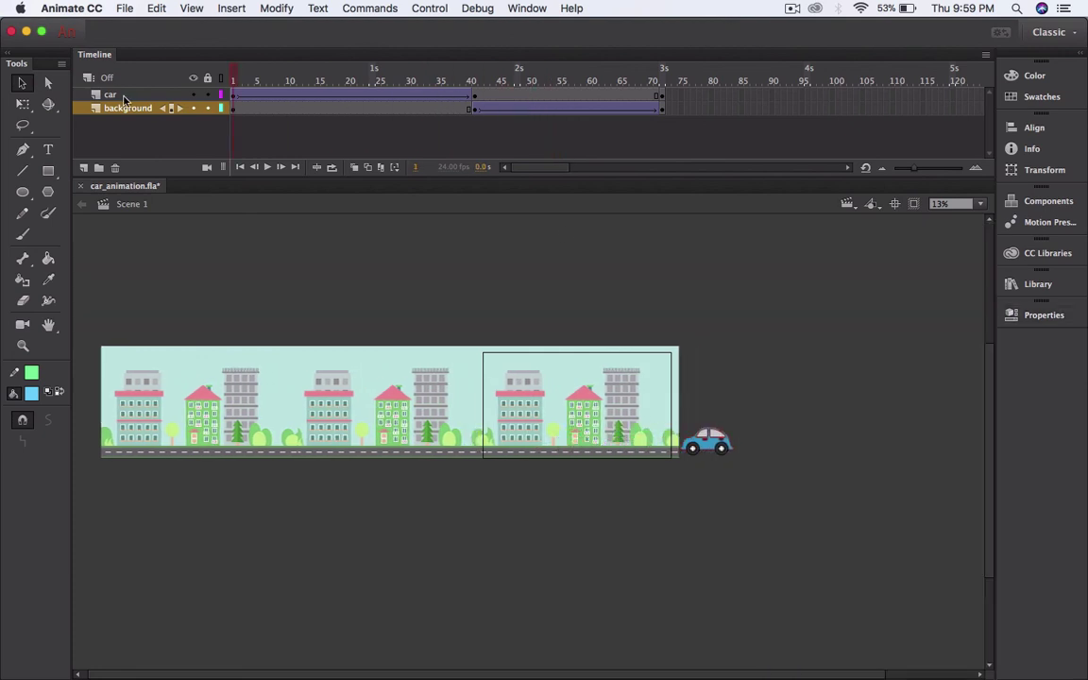
pyautogui.click(265, 167)
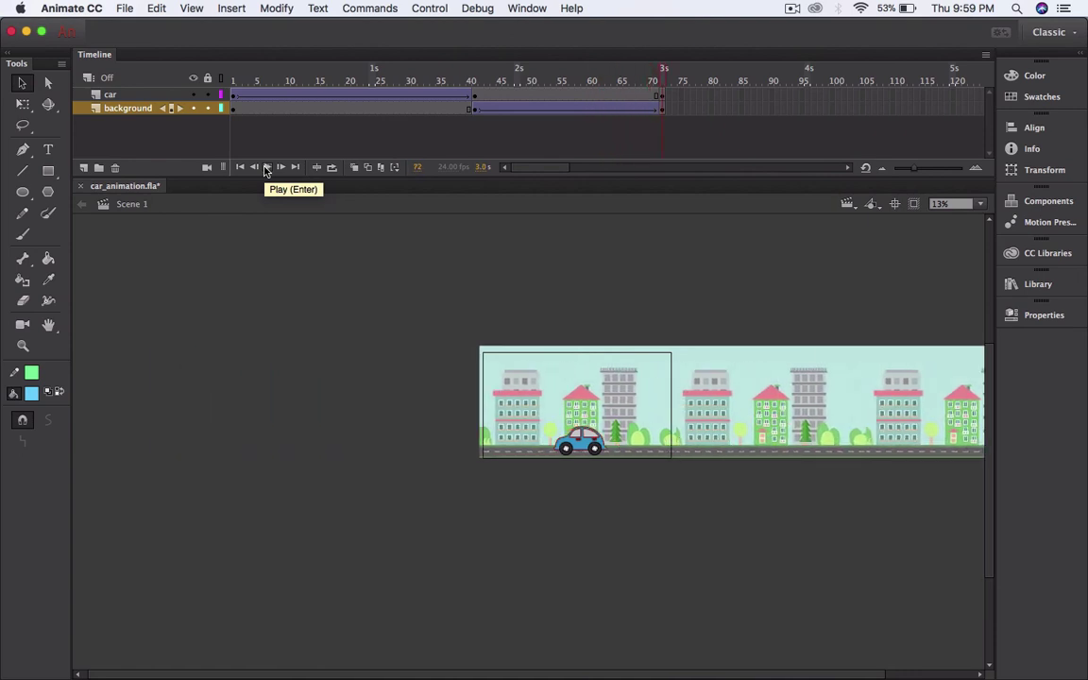
pyautogui.click(266, 167)
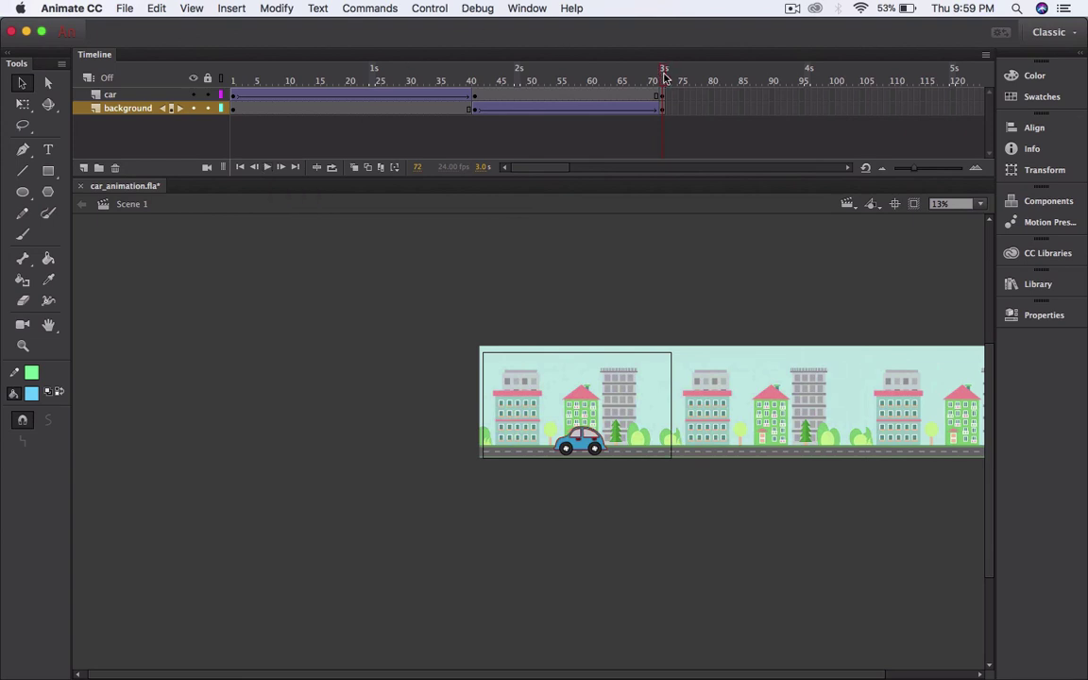
pyautogui.moveTo(665, 78); pyautogui.dragTo(623, 83)
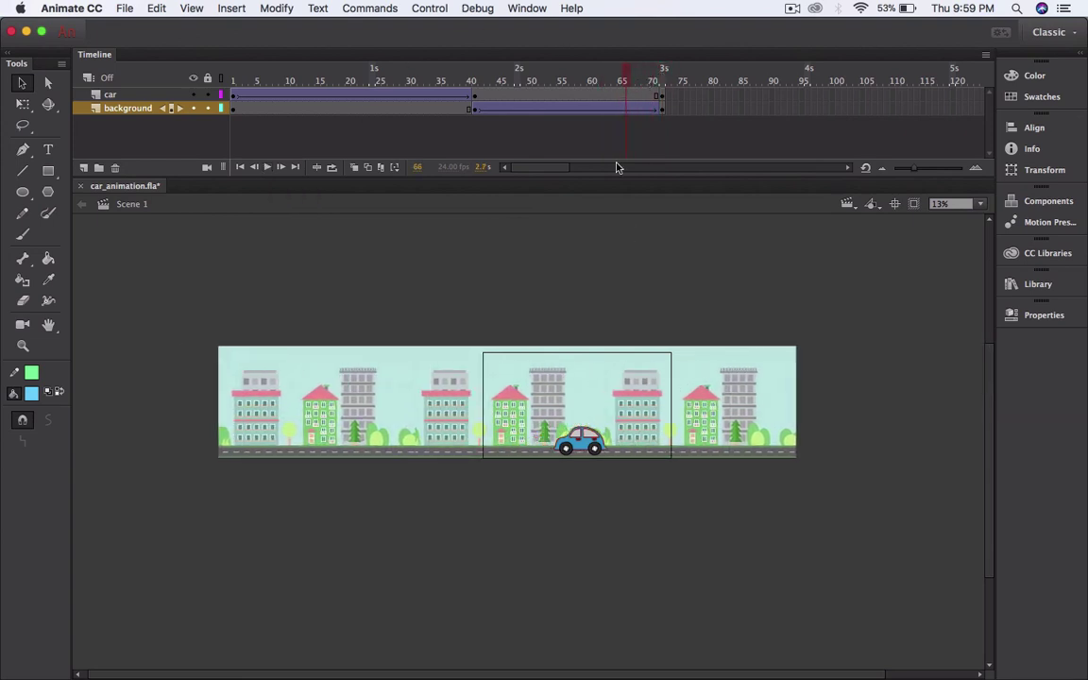
# - Soften the background tween's custom ease by moving the end handle to about frame 63 at 33% and raising the start handle slightly, and save it
pyautogui.click(598, 111)
pyautogui.click(1043, 317)
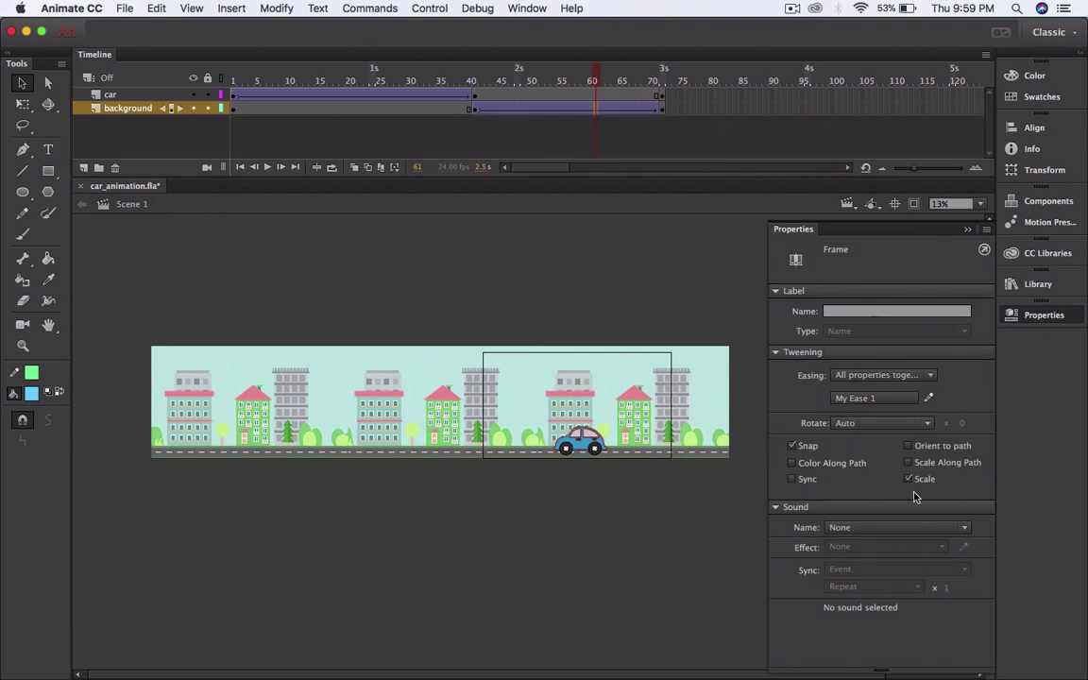
pyautogui.click(929, 400)
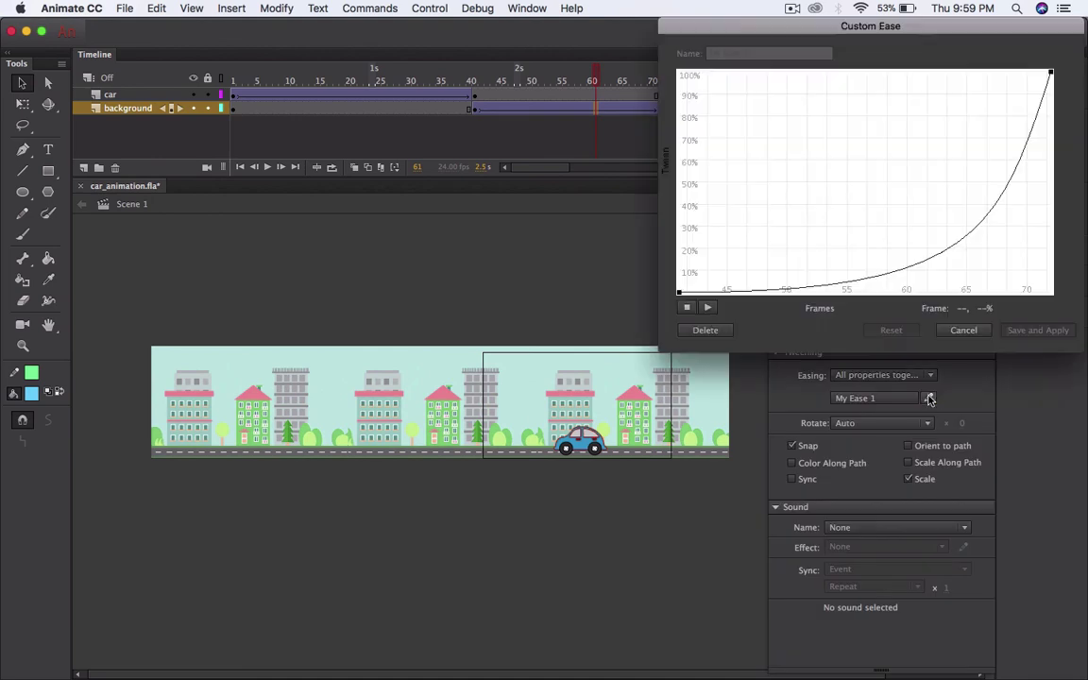
pyautogui.click(1051, 74)
pyautogui.moveTo(1002, 242); pyautogui.dragTo(946, 219)
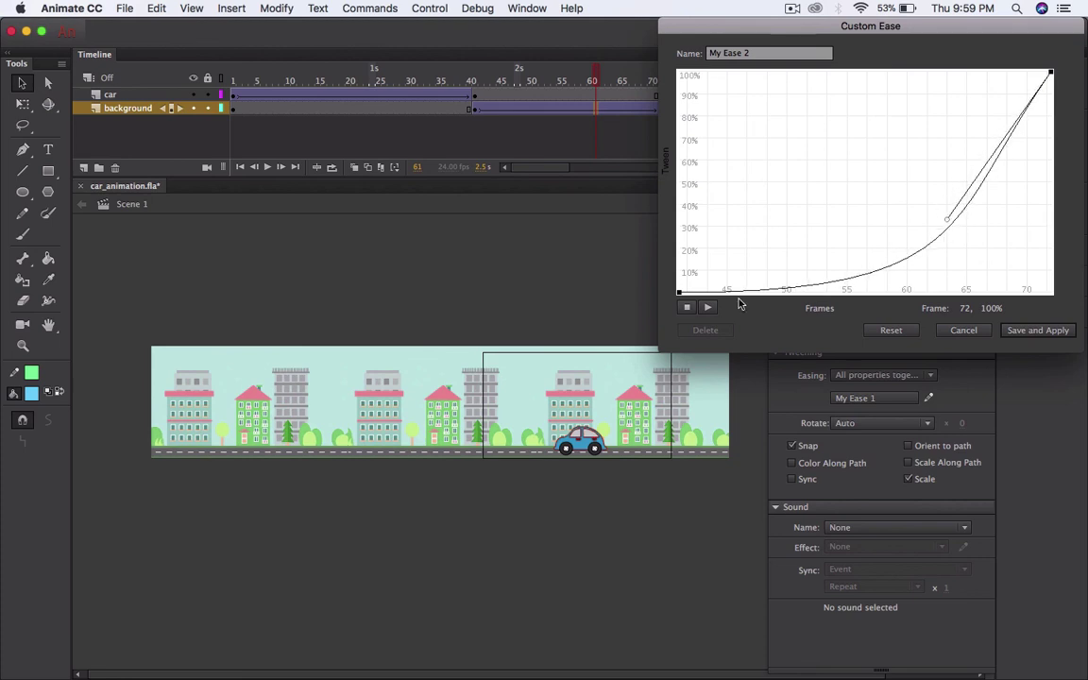
pyautogui.click(678, 294)
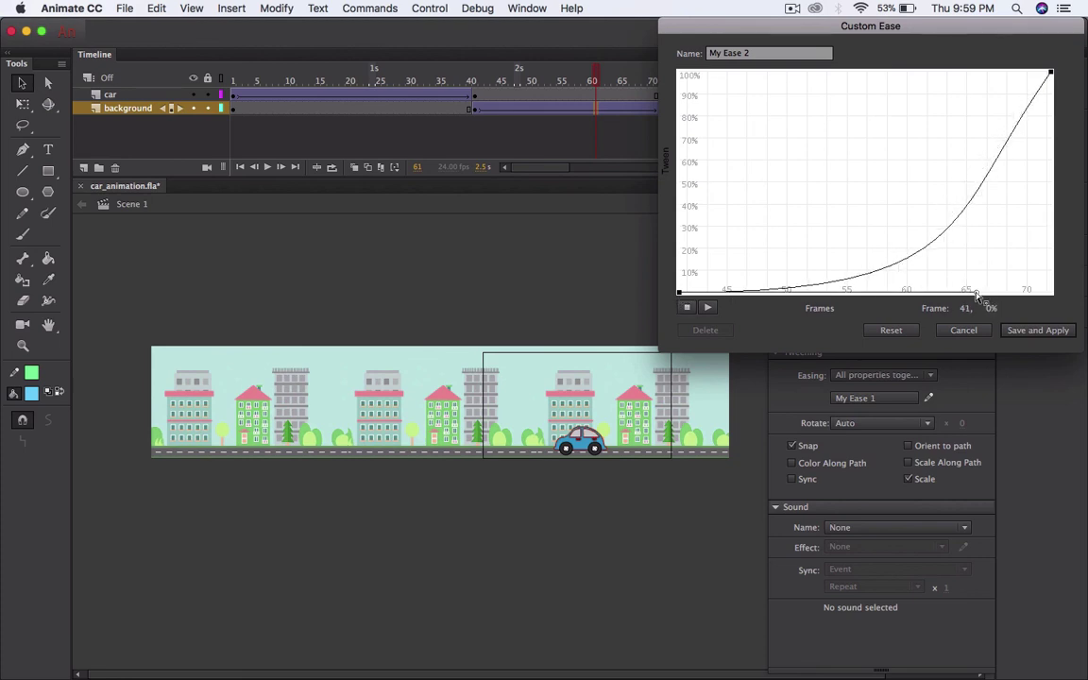
pyautogui.moveTo(977, 295); pyautogui.dragTo(993, 264)
pyautogui.click(1031, 331)
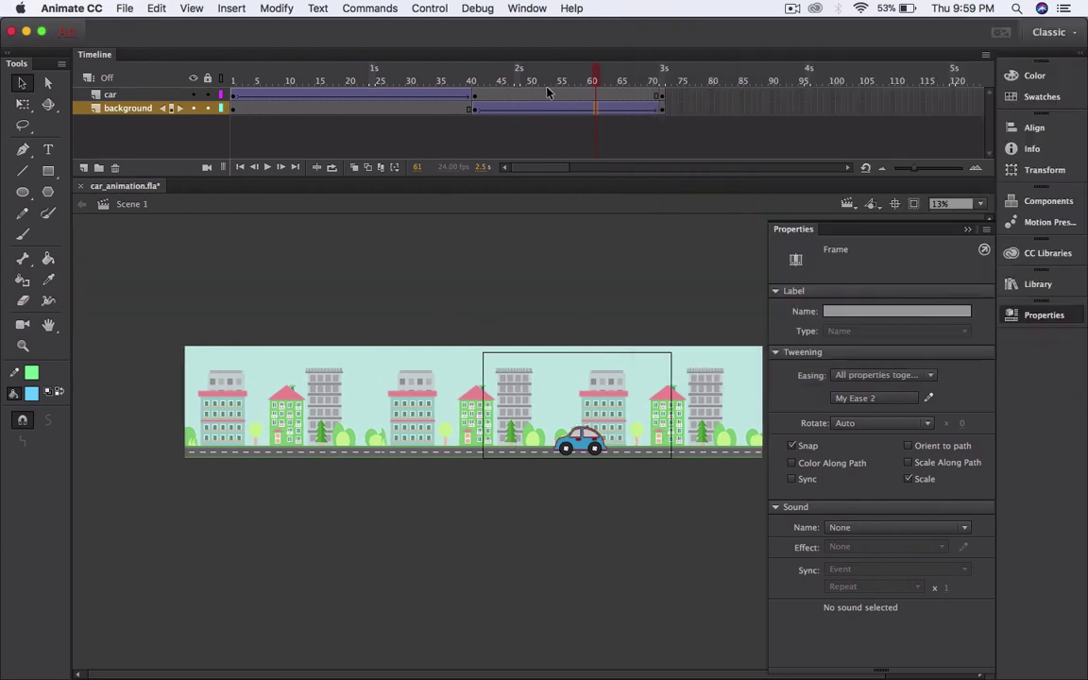
# - Play the animation from frame 1 to check the revised ease and test the movie in the preview player
pyautogui.moveTo(599, 80); pyautogui.dragTo(182, 112)
pyautogui.click(269, 168)
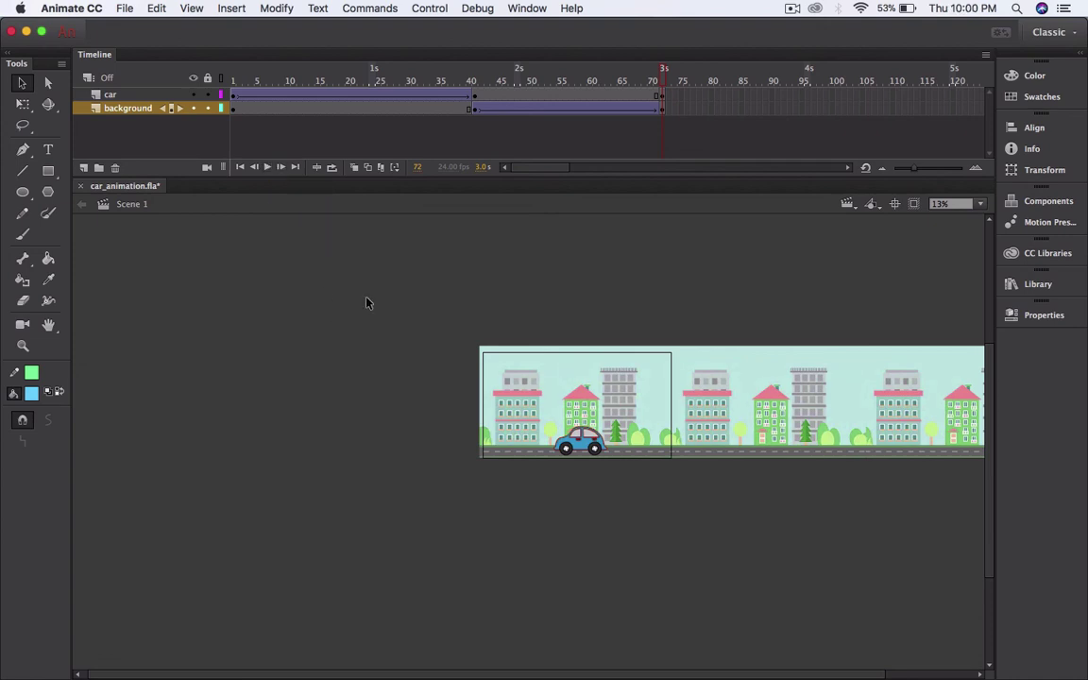
pyautogui.press('super+Return')
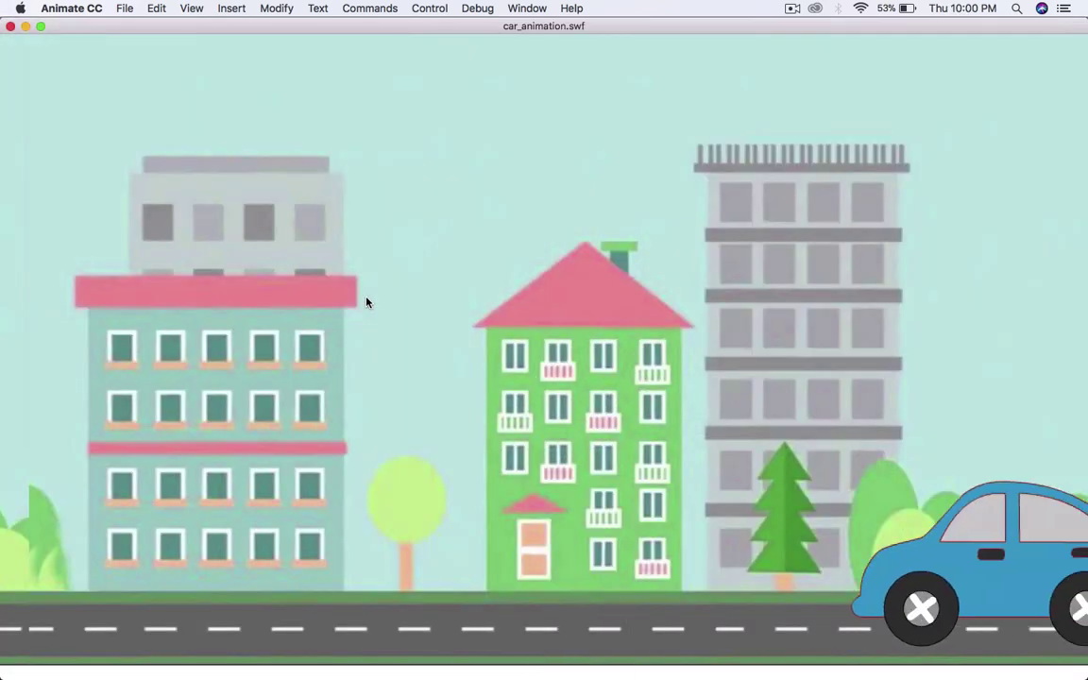